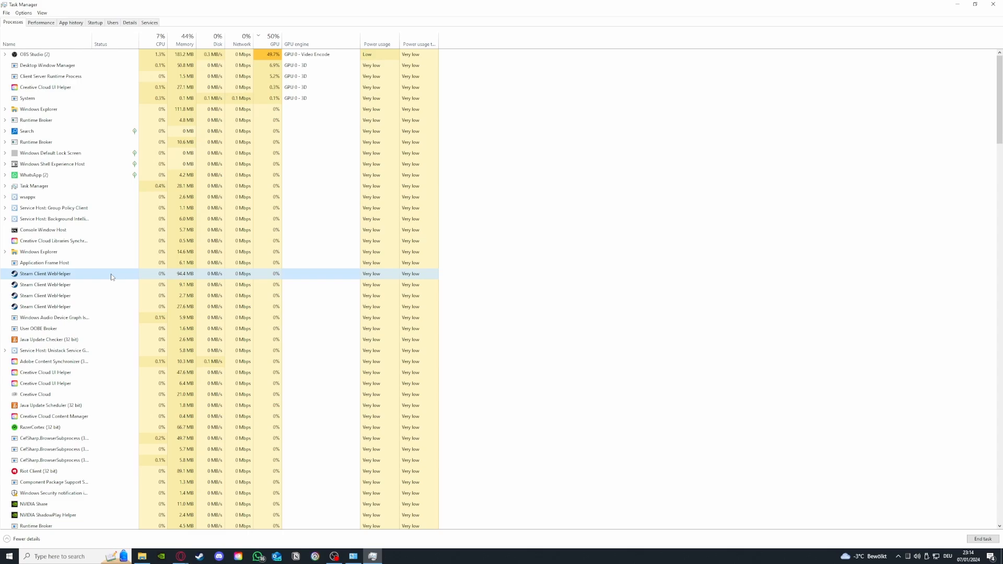
End the selected Steam Client WebHelper process.
right_click(111, 277)
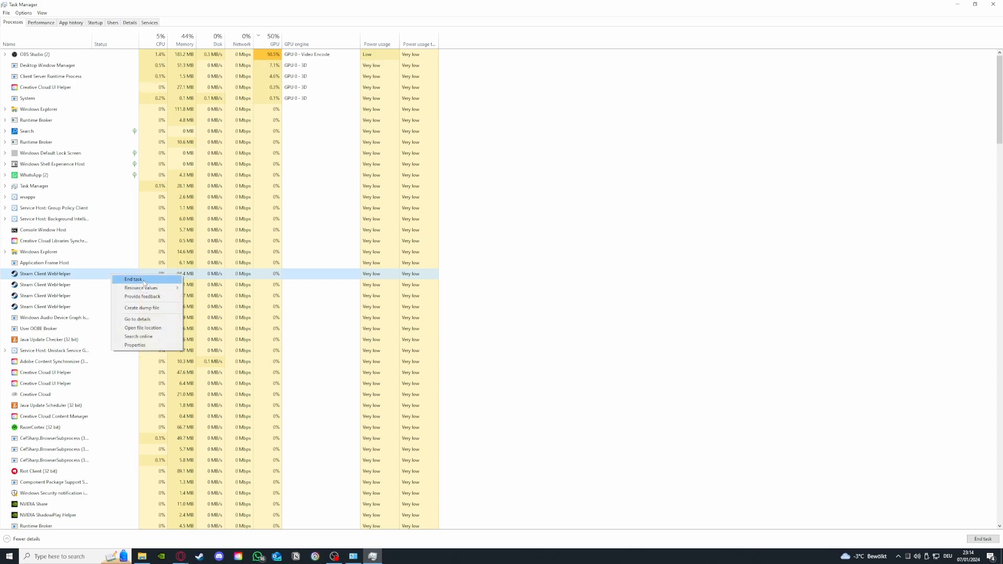
left_click(143, 281)
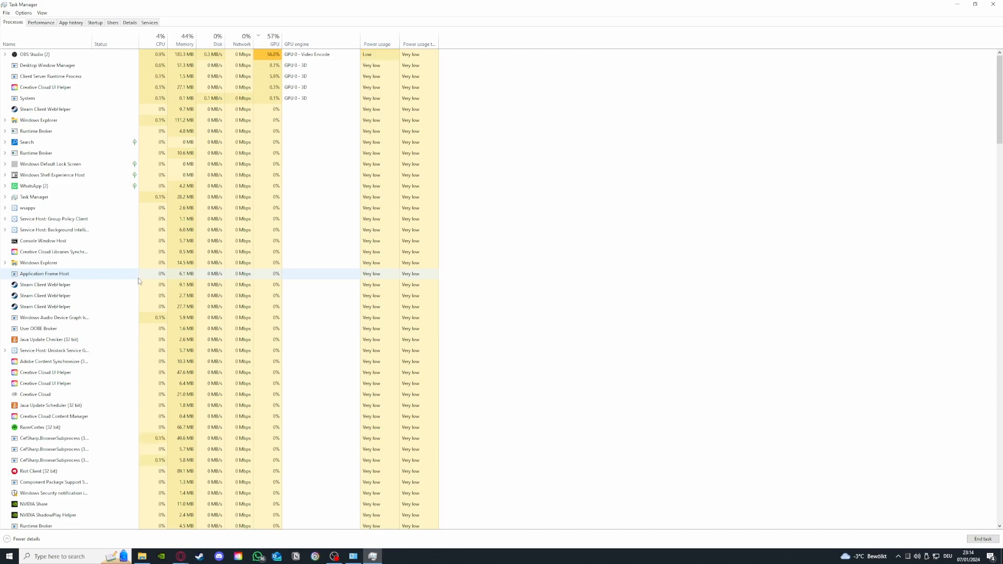
Inspect the CPU and GPU performance graphs and look through the list of running processes.
left_click(54, 24)
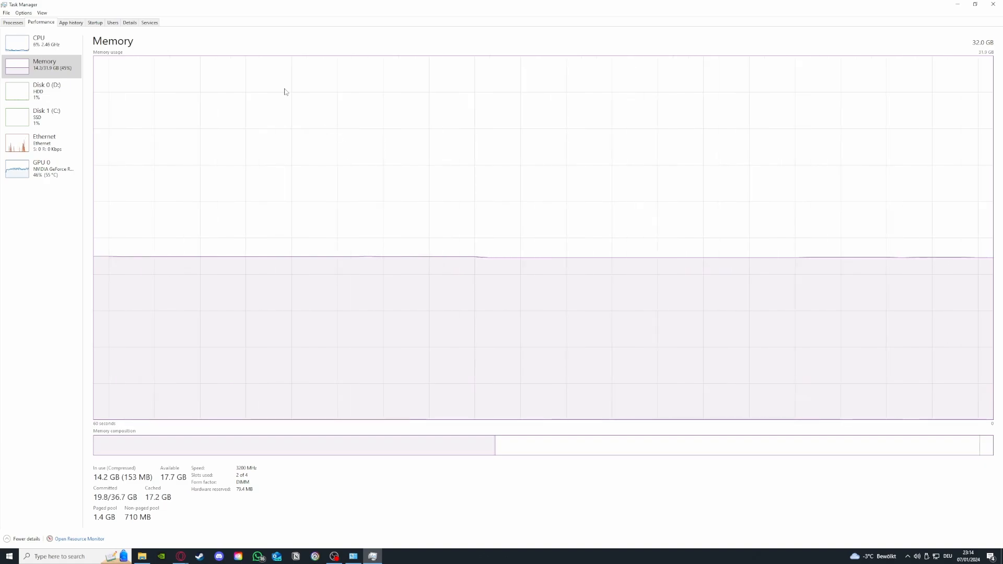
left_click(38, 52)
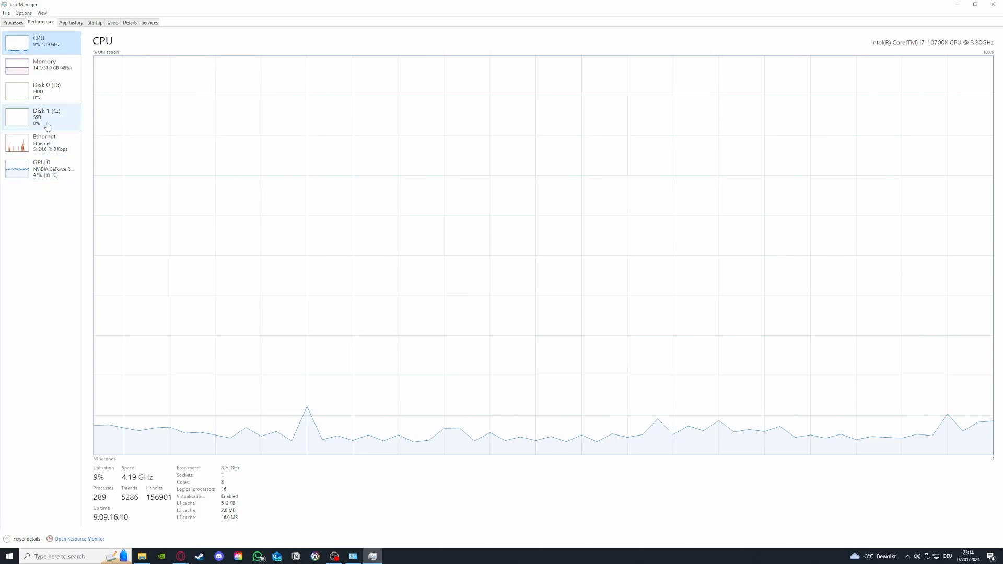
left_click(43, 169)
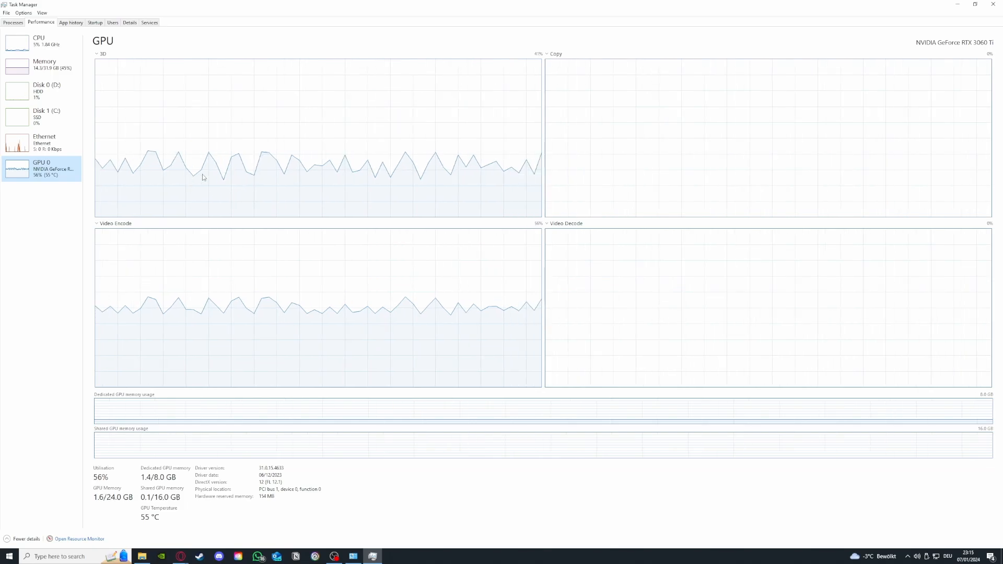
left_click(12, 23)
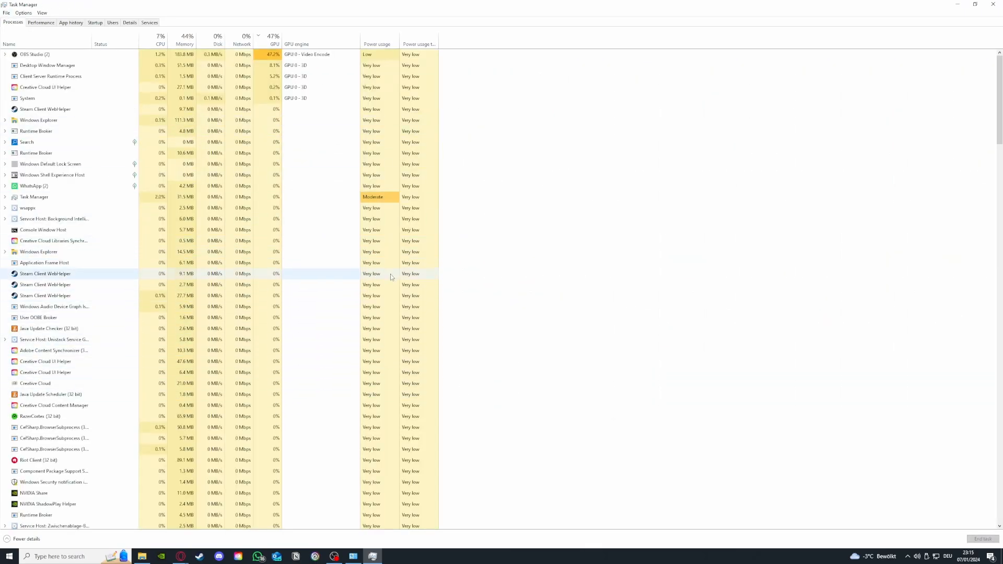
scroll(108, 287, "down", 2)
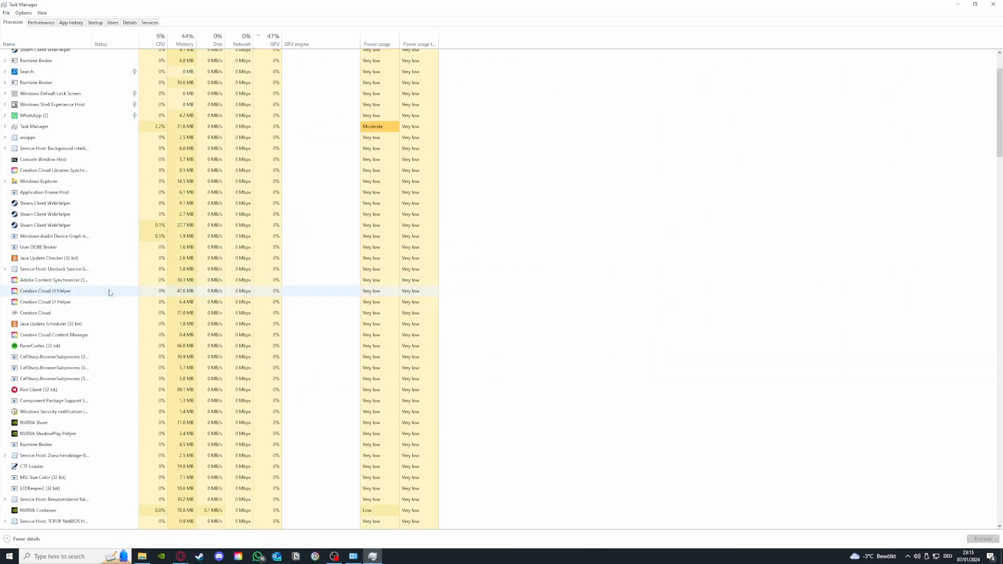
scroll(120, 290, "up", 2)
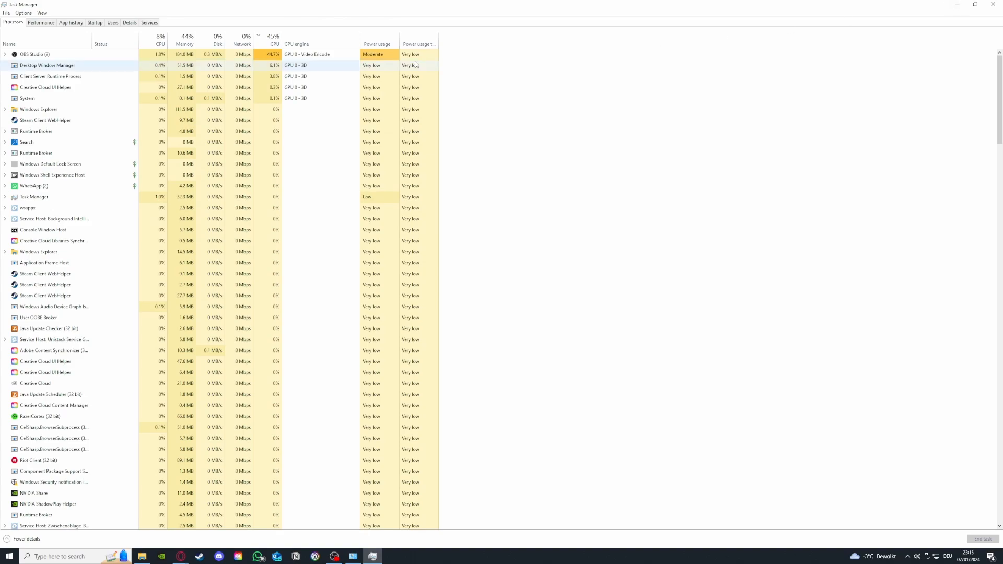
Review the startup programs, check the available actions for the Parsec and iCUE entries, and close Task Manager.
left_click(73, 24)
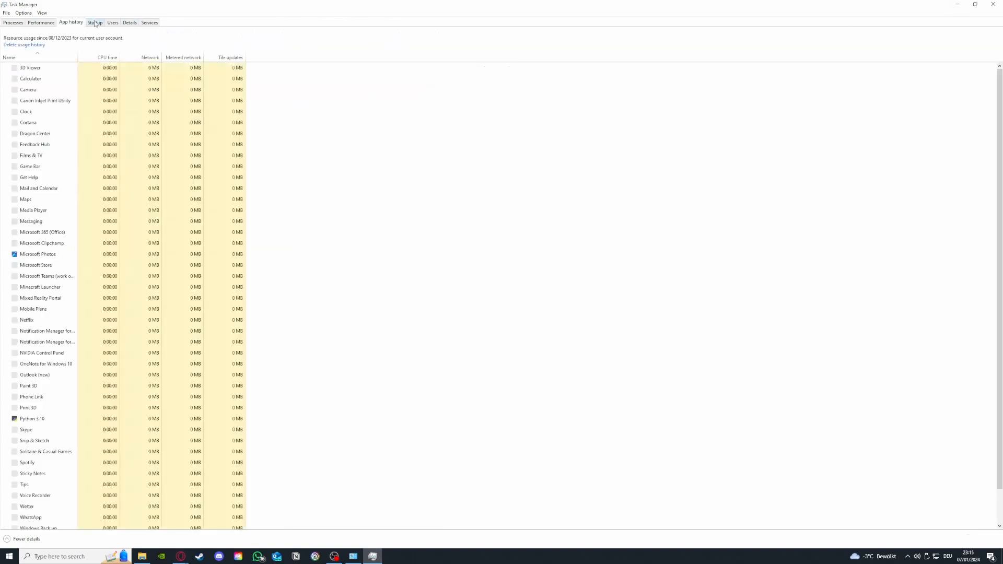
left_click(95, 23)
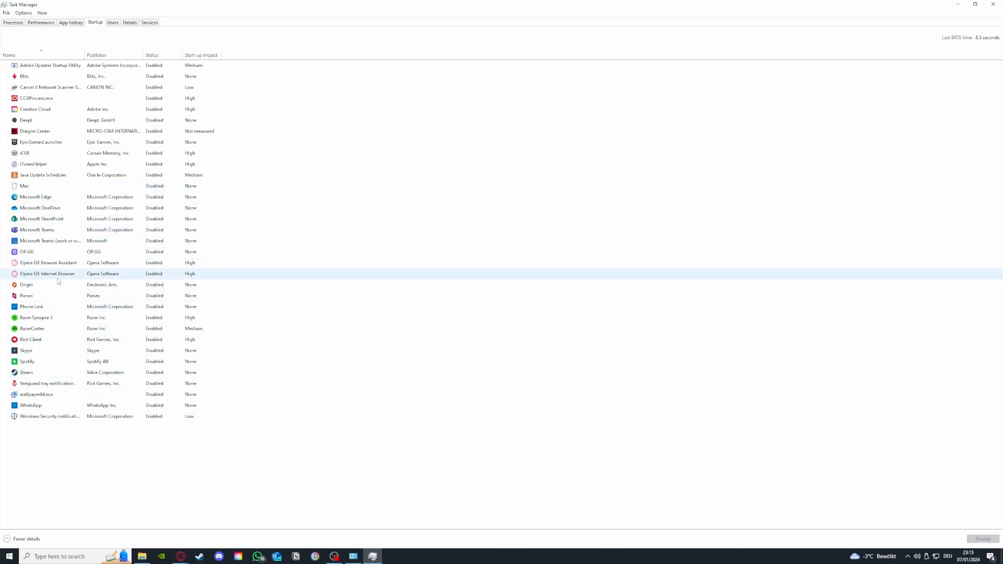
left_click(57, 297)
right_click(66, 297)
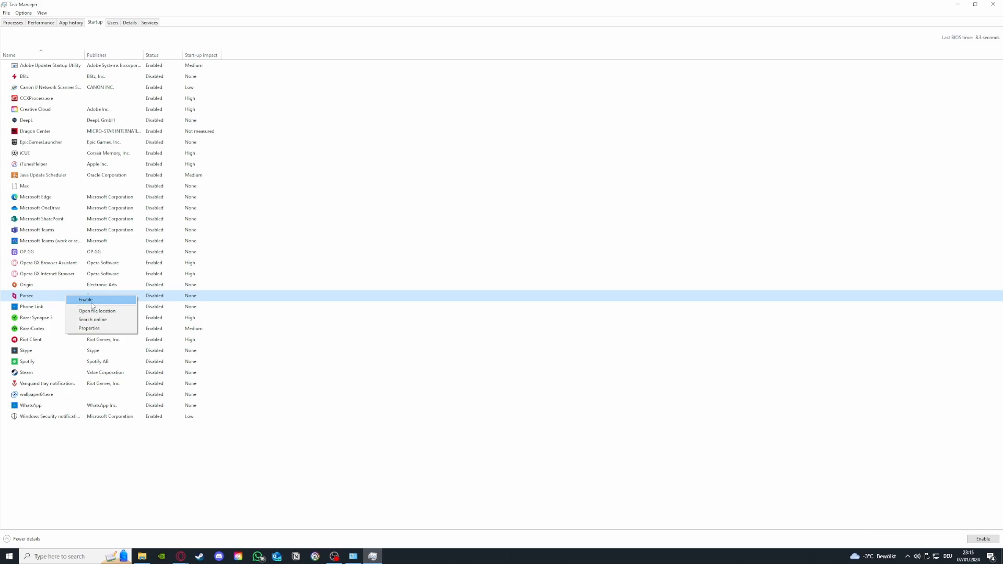
left_click(84, 155)
right_click(58, 155)
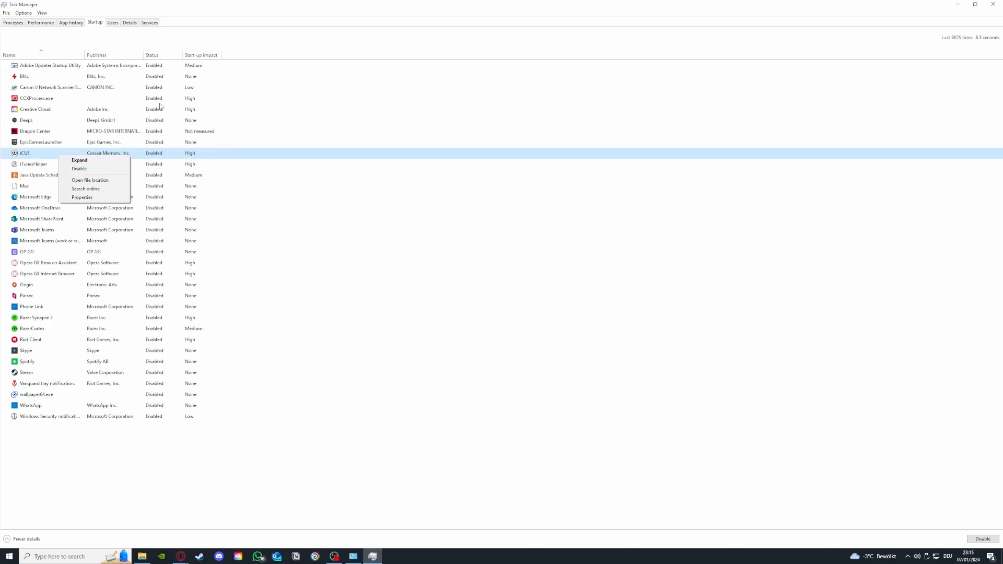
left_click(79, 168)
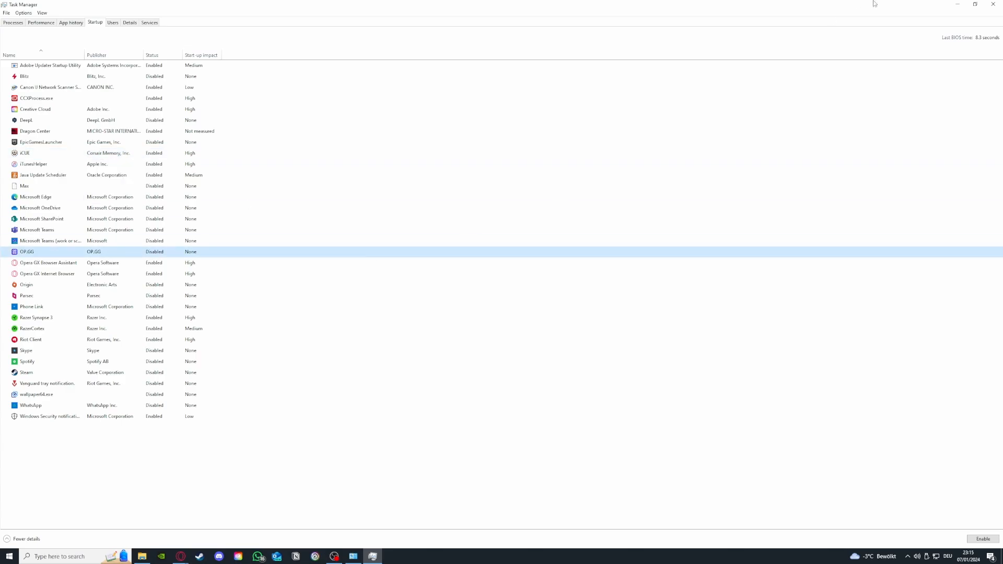
left_click(993, 4)
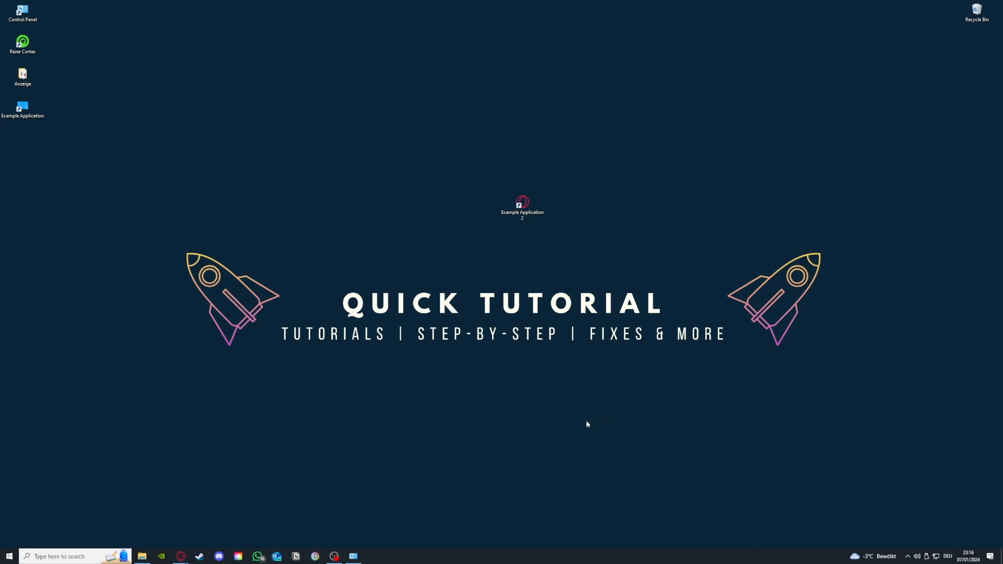
Reopen Task Manager and enlarge its window until the GPU and power usage columns fit.
right_click(457, 561)
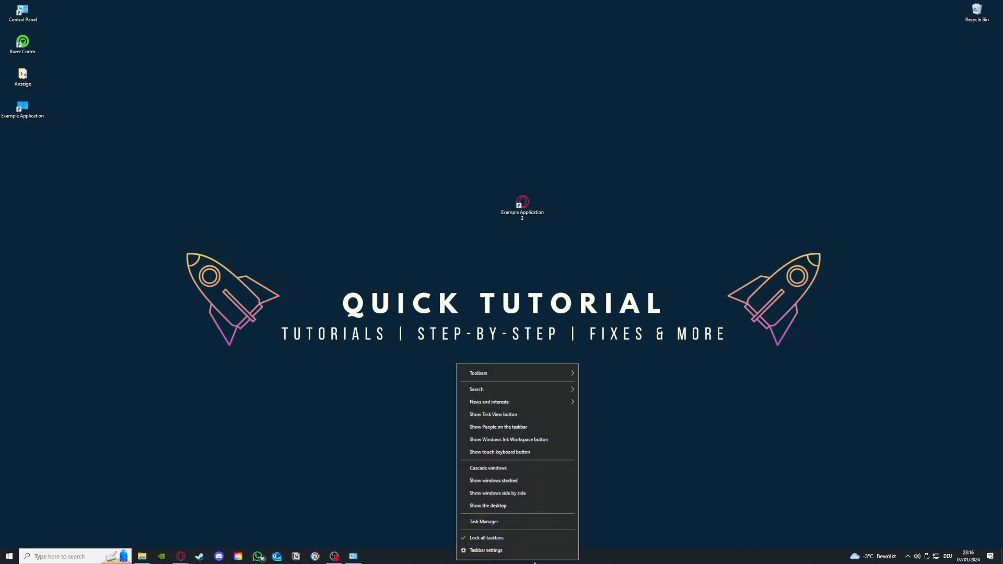
left_click(484, 522)
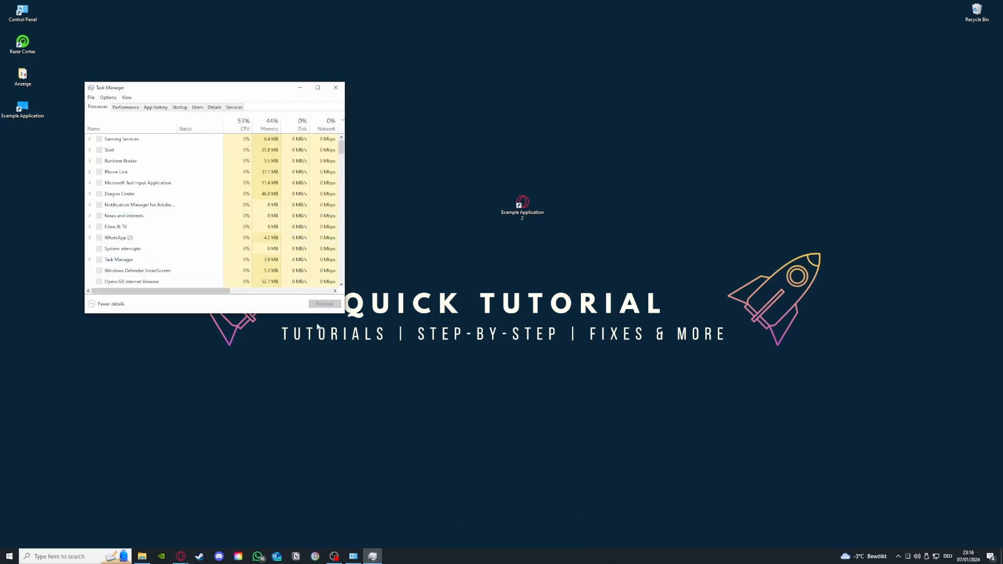
left_click_drag(340, 314, 652, 447)
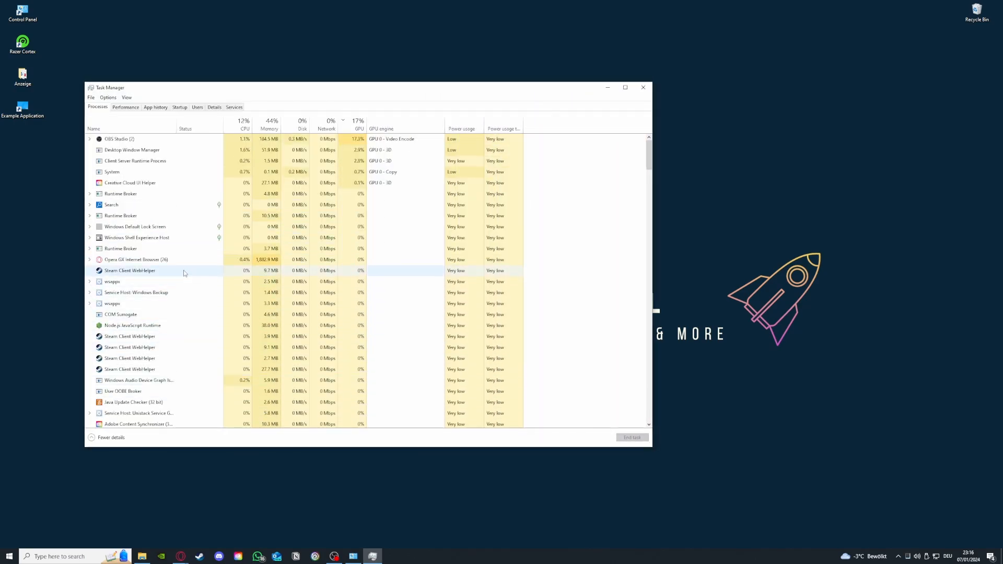
Examine the individual Steam Client WebHelper processes in the process list and close Task Manager.
left_click(217, 271)
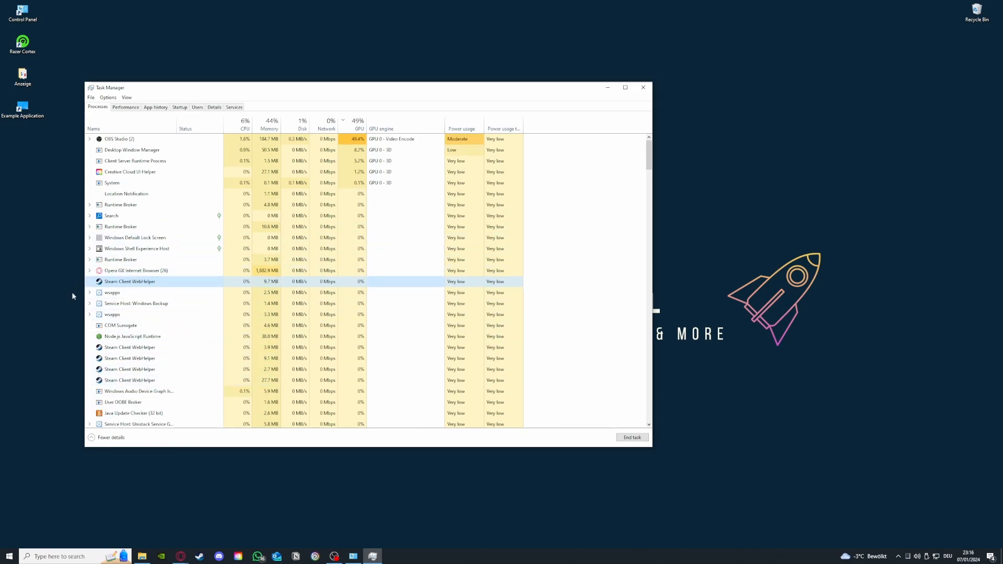
scroll(114, 330, "down", 3)
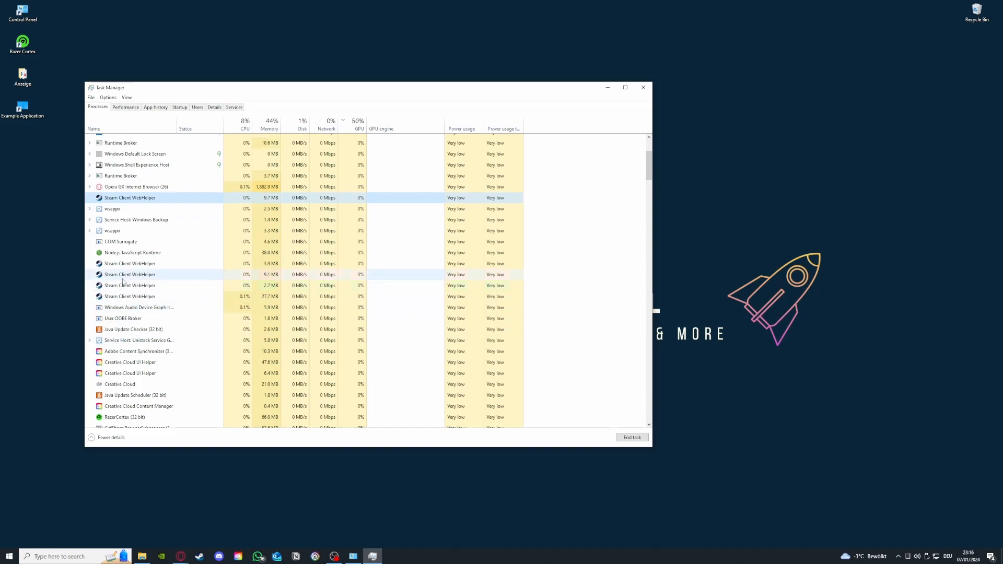
left_click(119, 263)
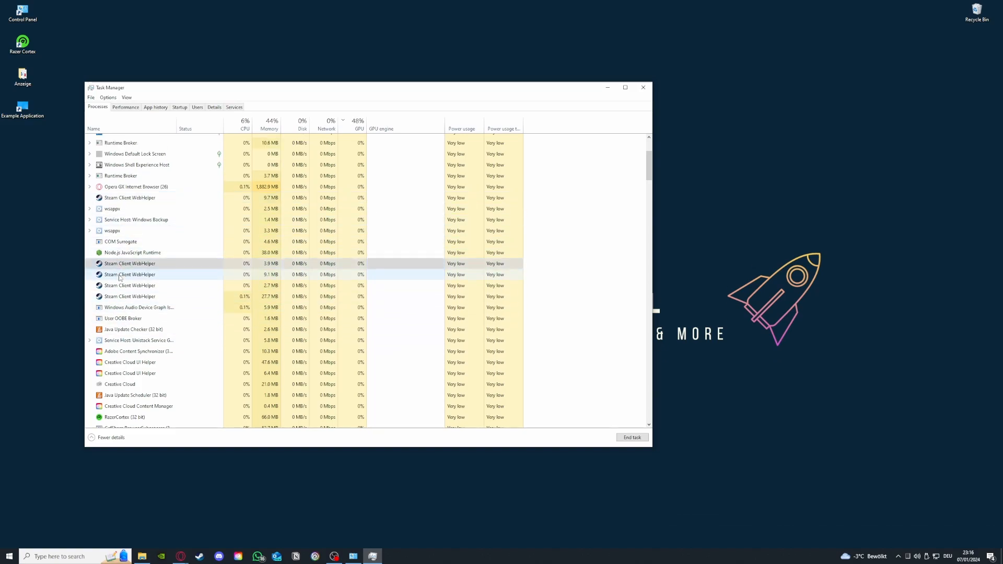
left_click(120, 275)
left_click(122, 286)
left_click(124, 298)
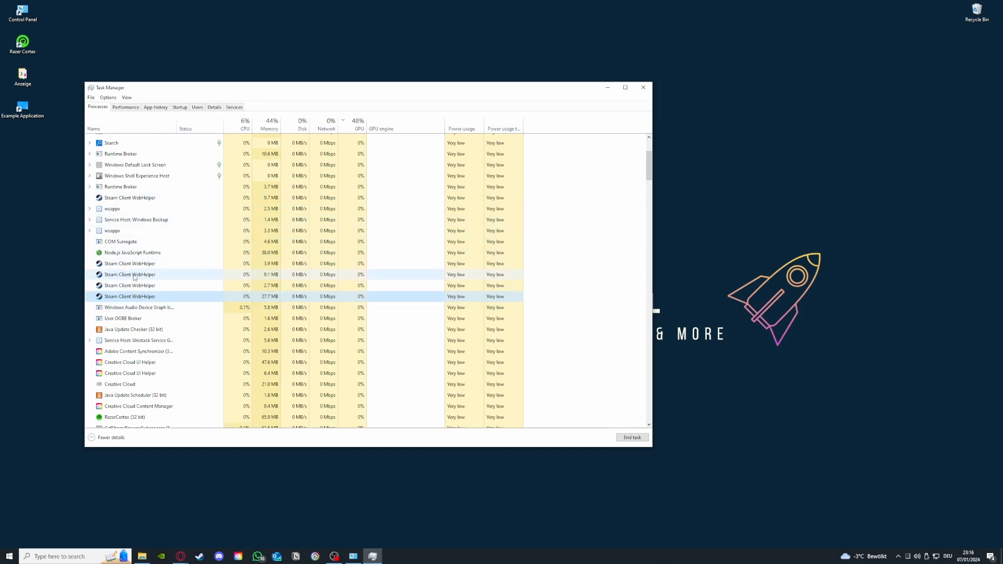
left_click(642, 87)
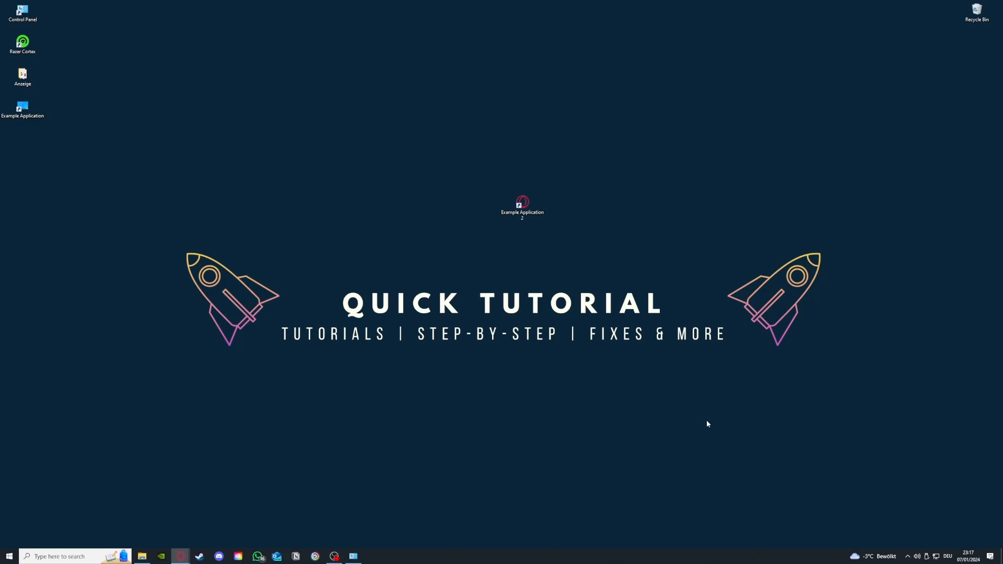
Open Administrative Tools from Control Panel's System and Security page and move its window clear of the Control Panel window.
left_click(354, 556)
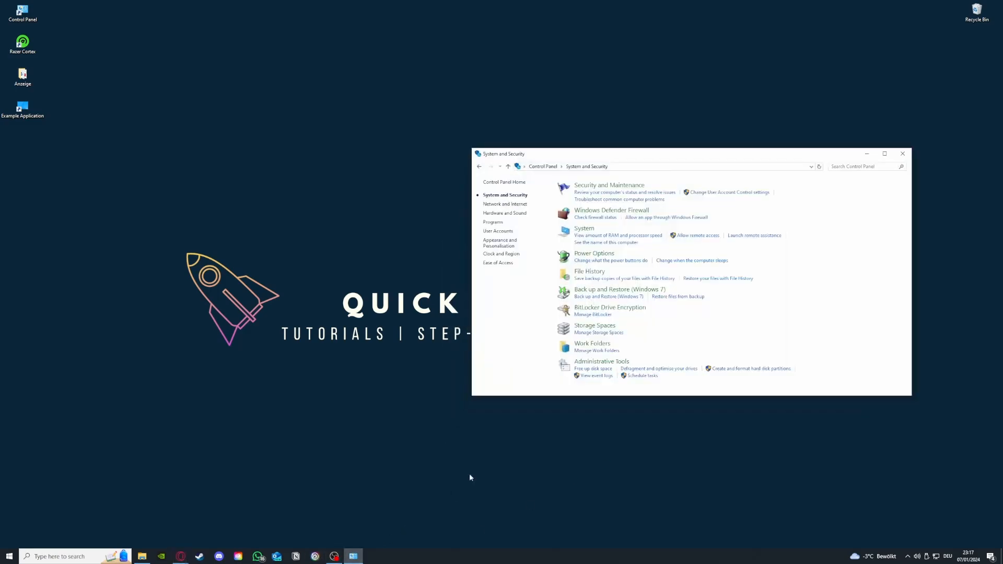
mouse_move(596, 369)
left_mouse_down()
mouse_move(467, 355)
mouse_move(587, 365)
left_mouse_up()
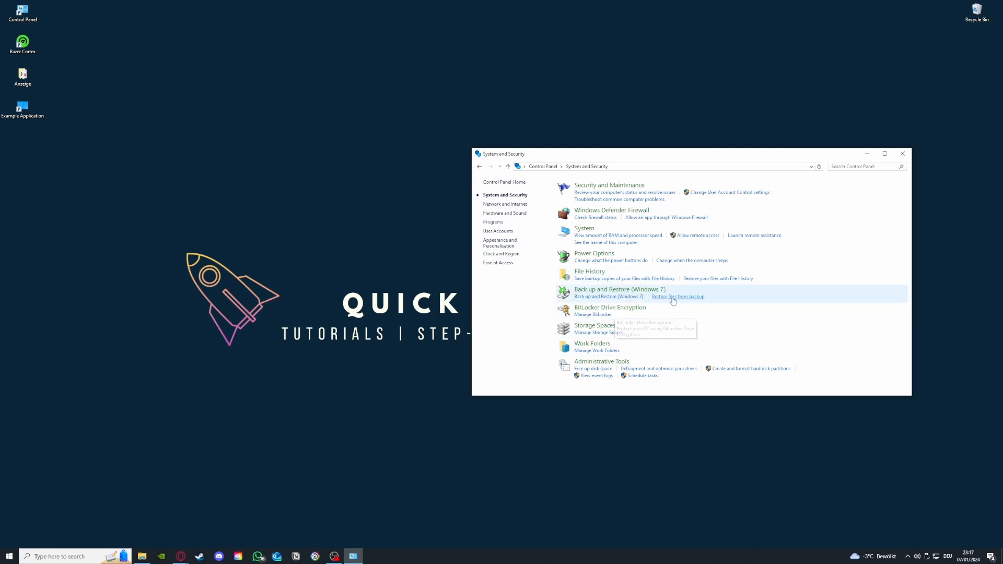
left_click(620, 362)
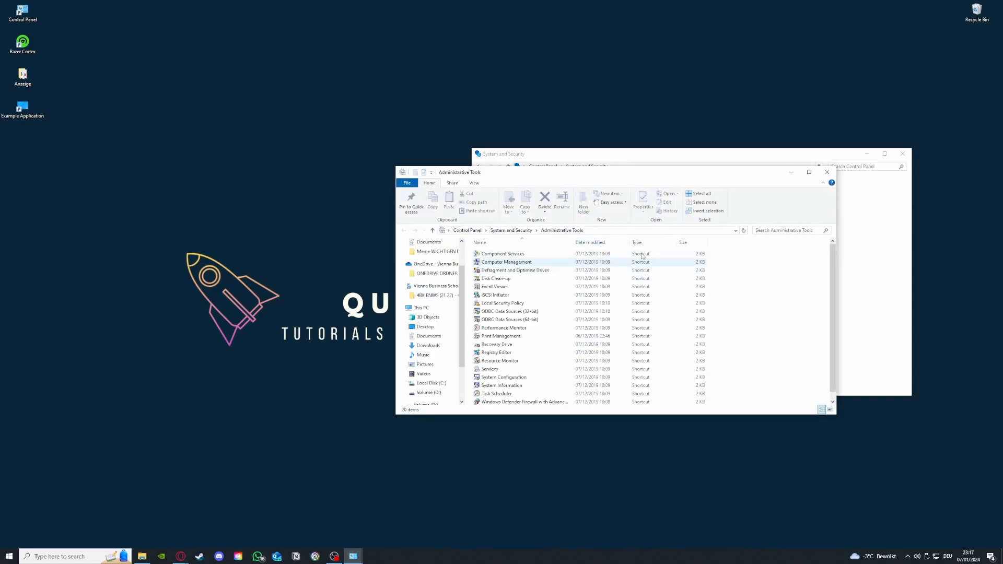
left_click_drag(622, 175, 249, 116)
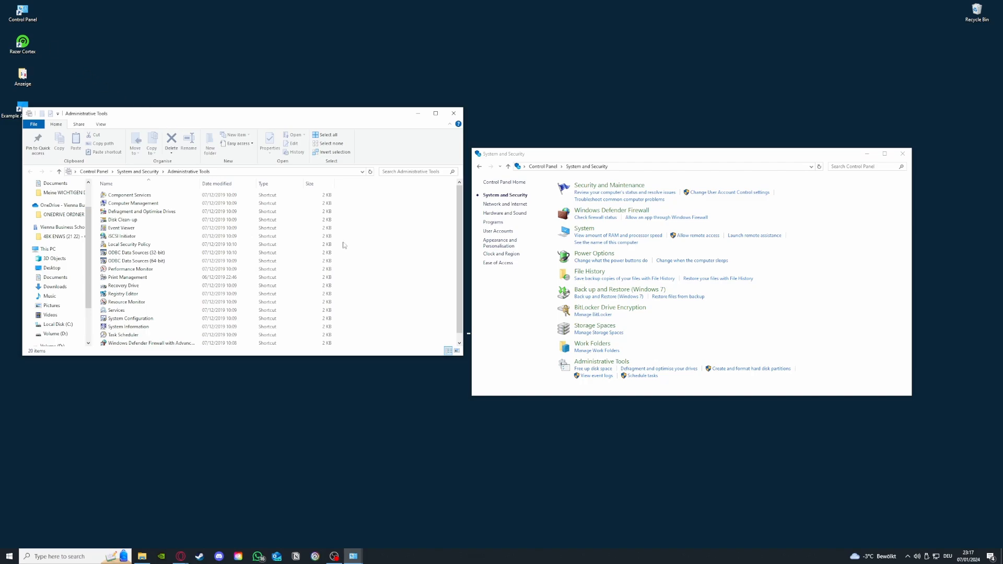
left_click(81, 557)
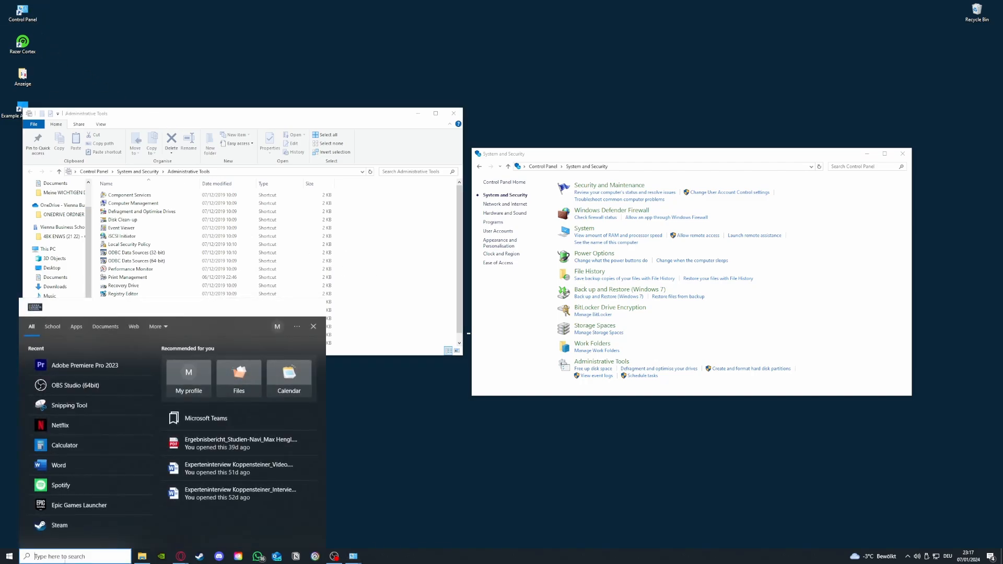
left_click(365, 444)
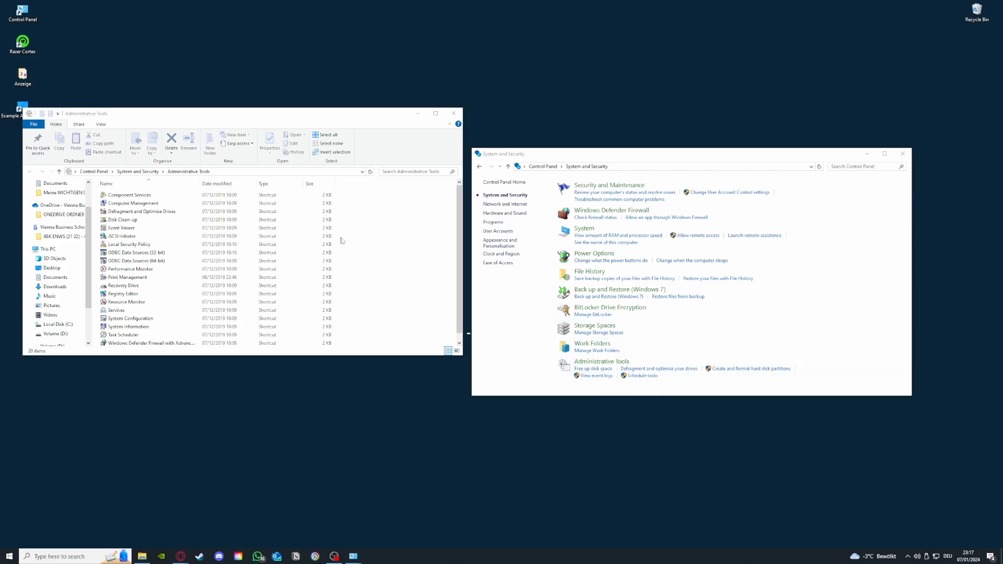
Start Disk Clean-up, check which drives it offers, and close it along with Administrative Tools and Control Panel.
double_click(129, 222)
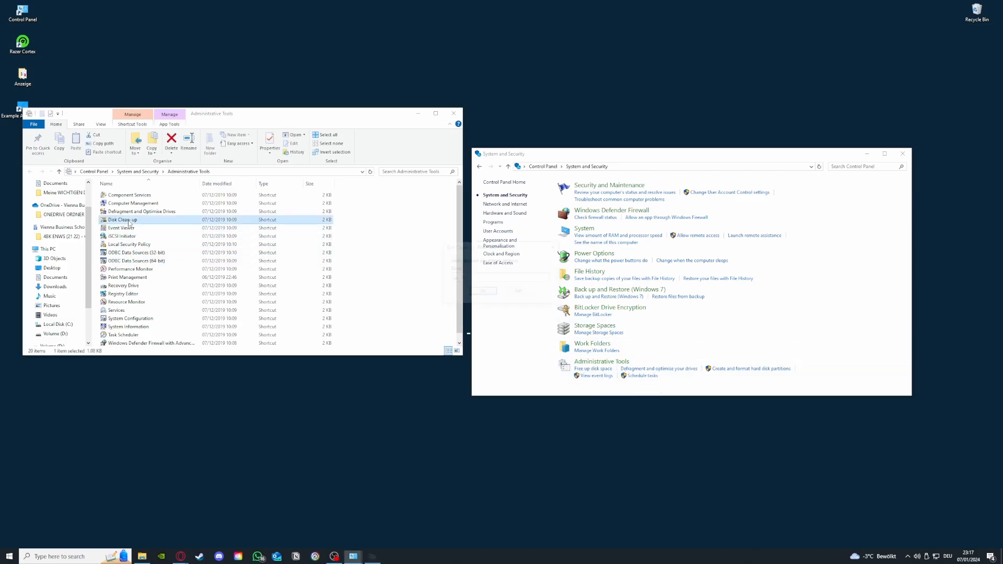
left_click(498, 279)
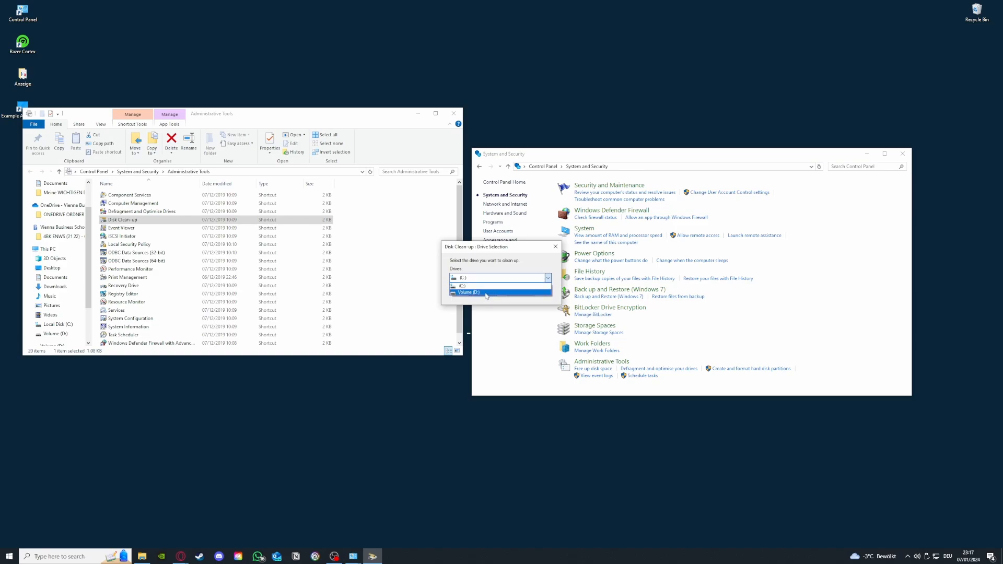
left_click(548, 278)
left_click(555, 248)
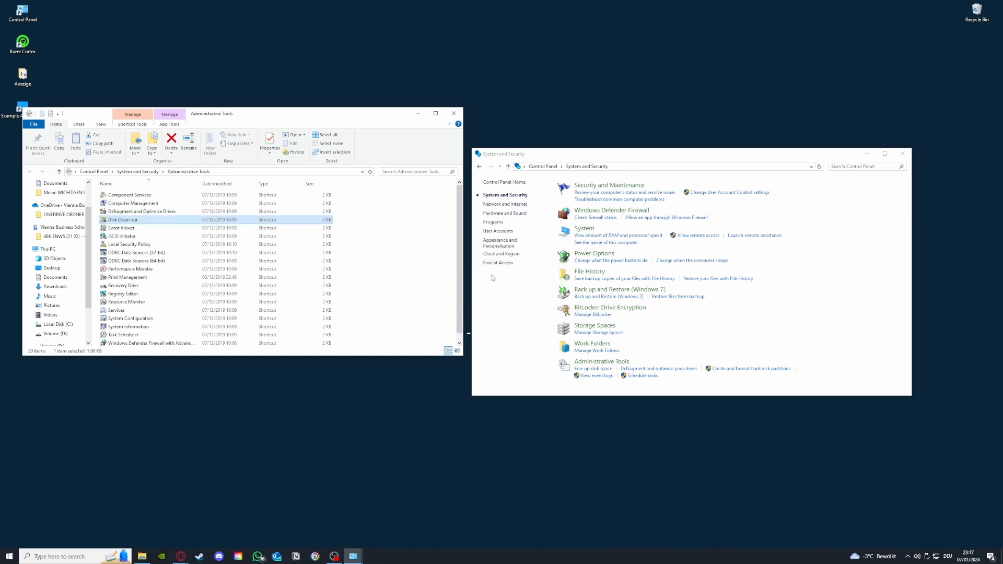
left_click(454, 113)
left_click(902, 154)
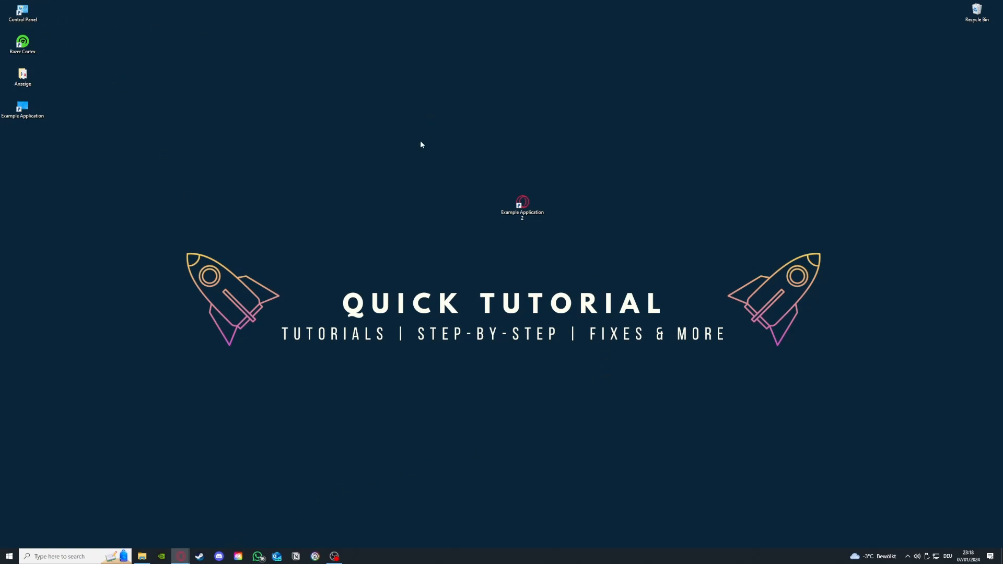
Open Control Panel's list of programs to uninstall and look through the installed programs.
double_click(39, 14)
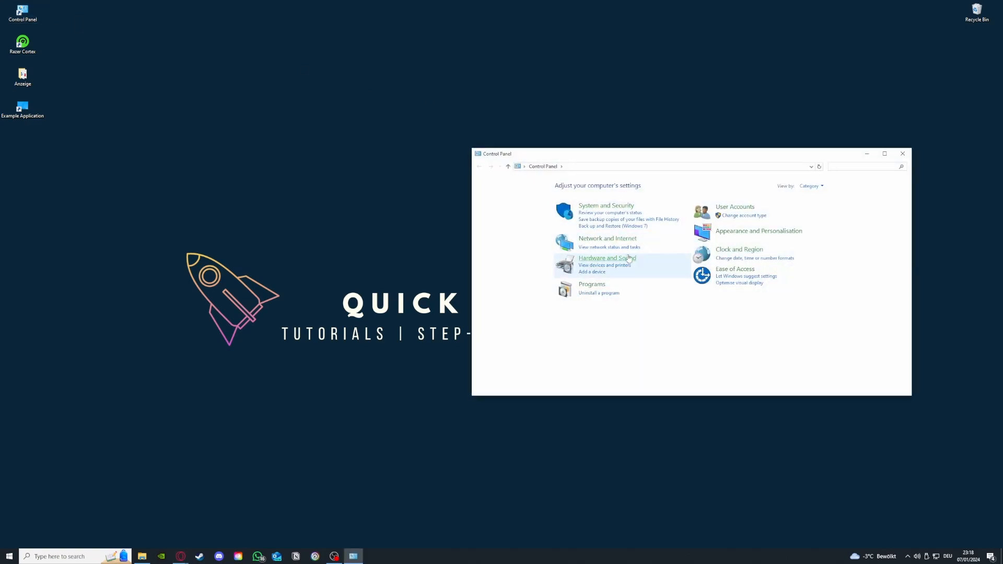
left_click(600, 296)
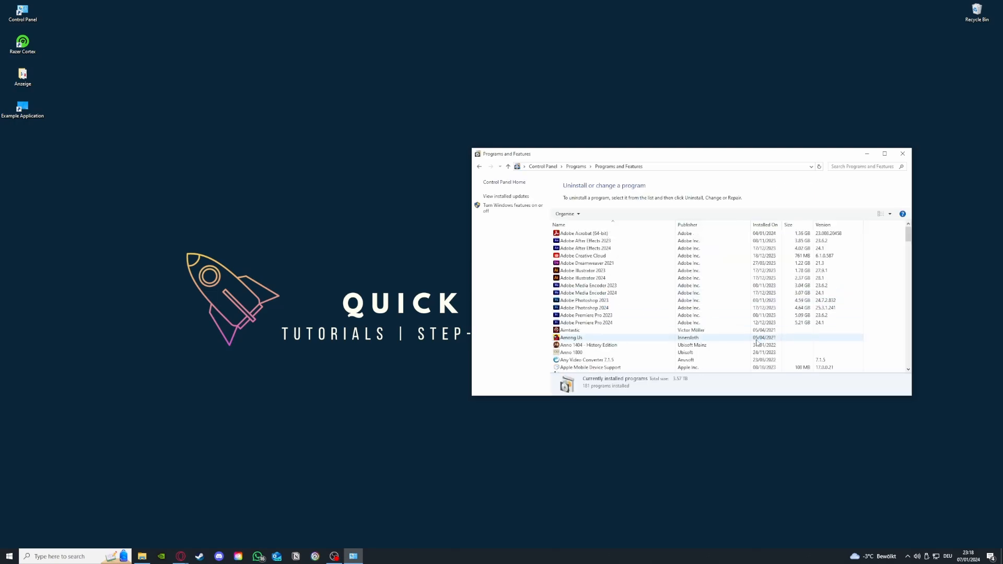
scroll(757, 342, "down", 15)
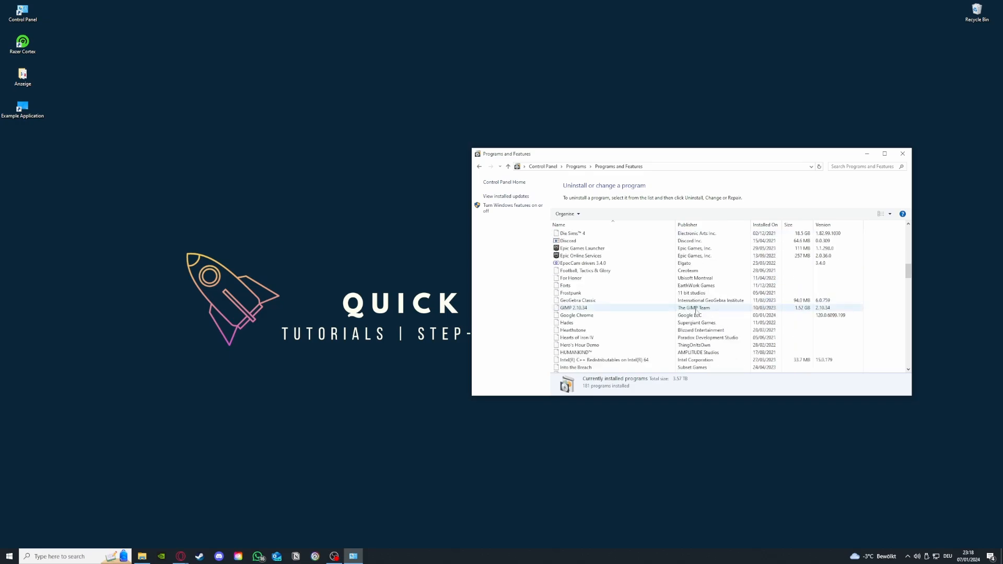
Find Microsoft Teams among the installed programs, bring up its Uninstall option and dismiss it without uninstalling.
scroll(679, 313, "down", 6)
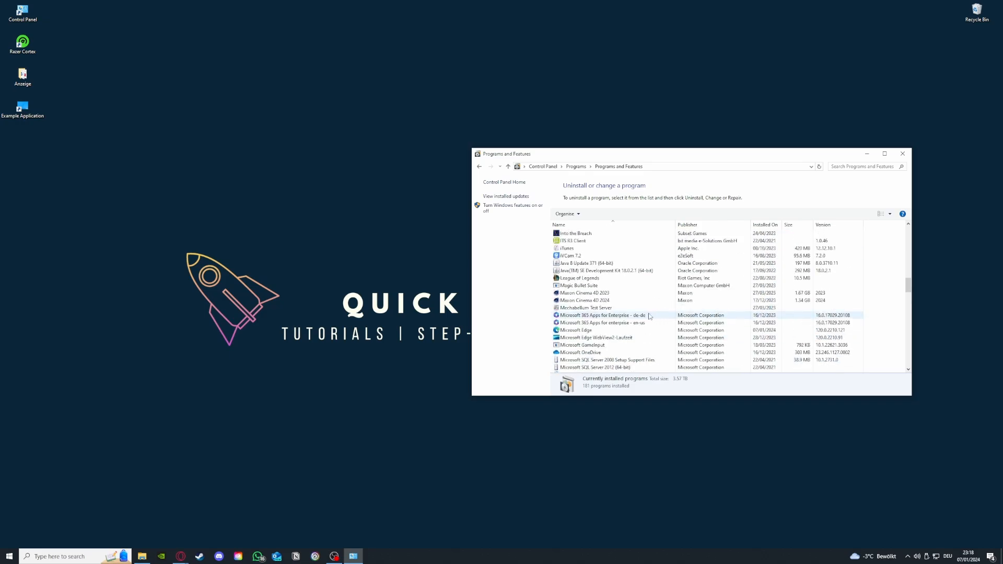
scroll(649, 316, "down", 3)
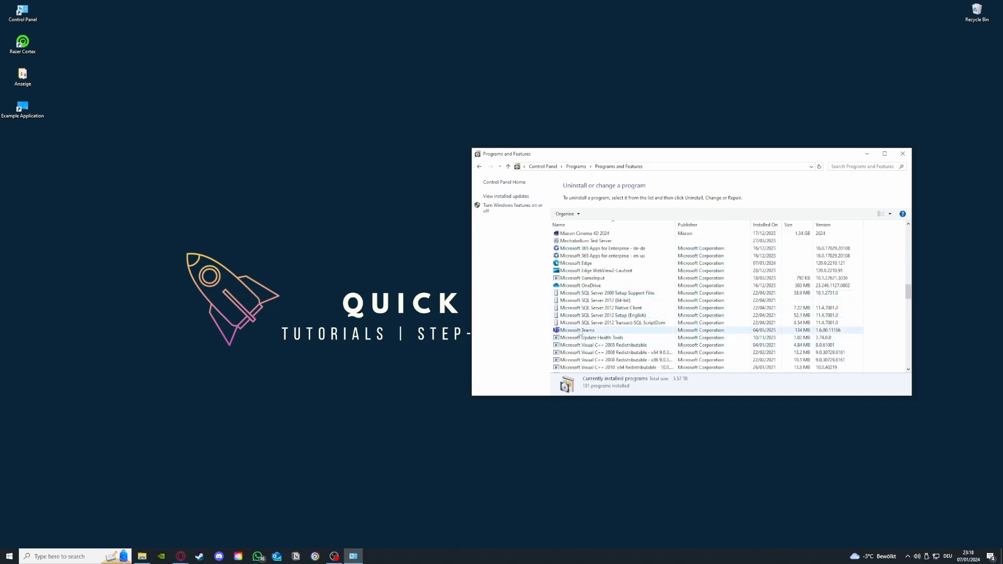
left_click(580, 330)
right_click(580, 332)
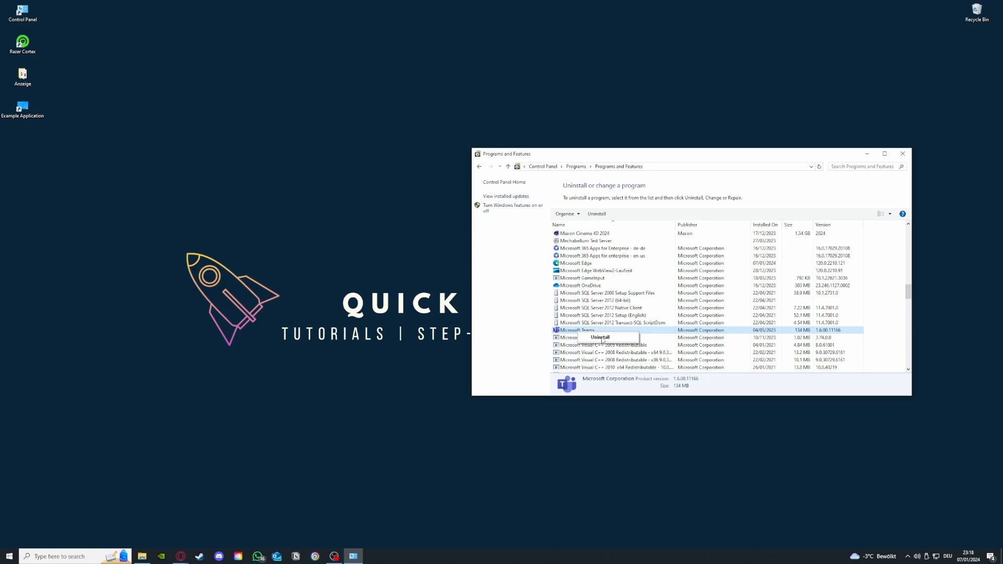
left_click(501, 269)
Return to Control Panel's home page, search for "window" and open Windows Defender Firewall.
left_click(479, 167)
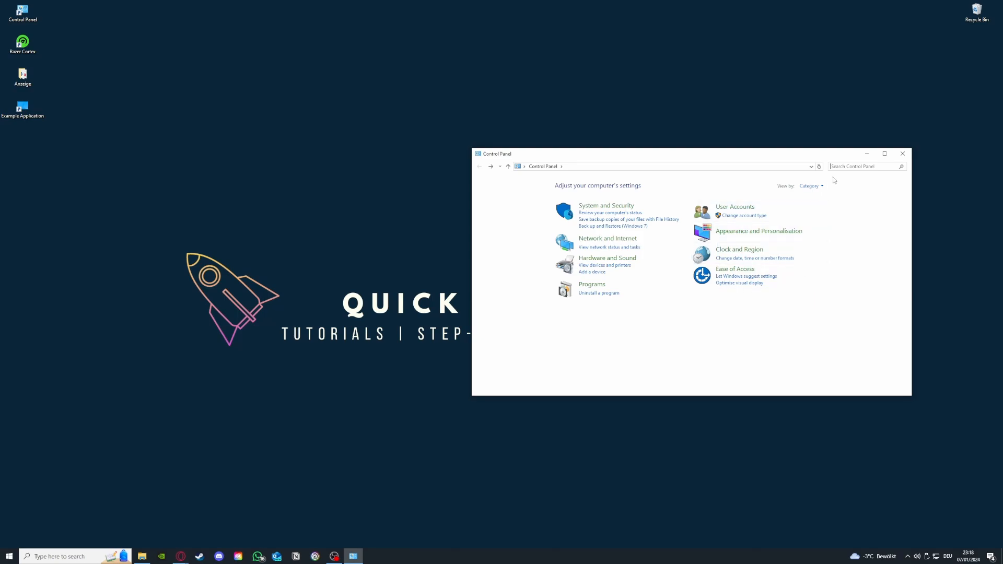
type("window")
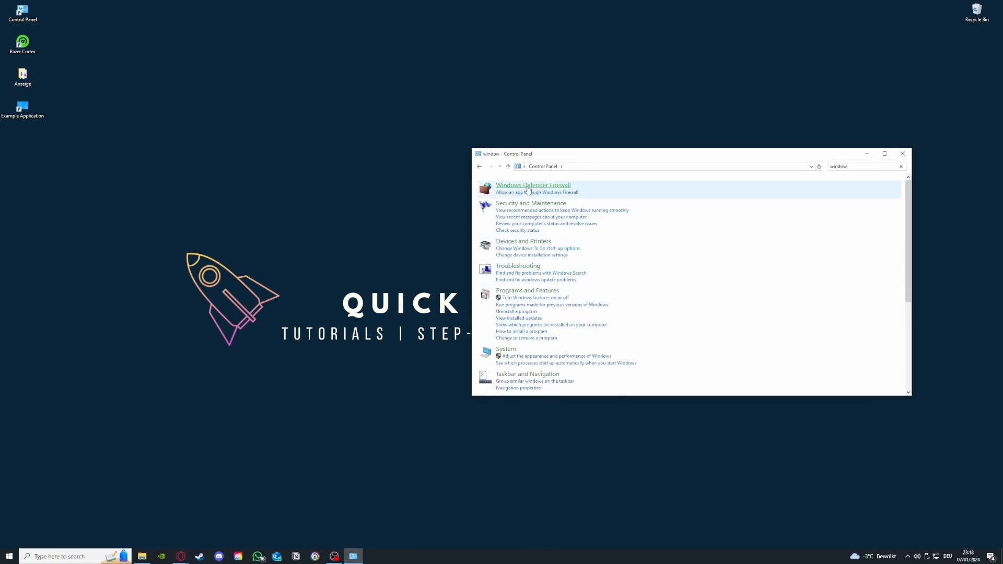
left_click(532, 185)
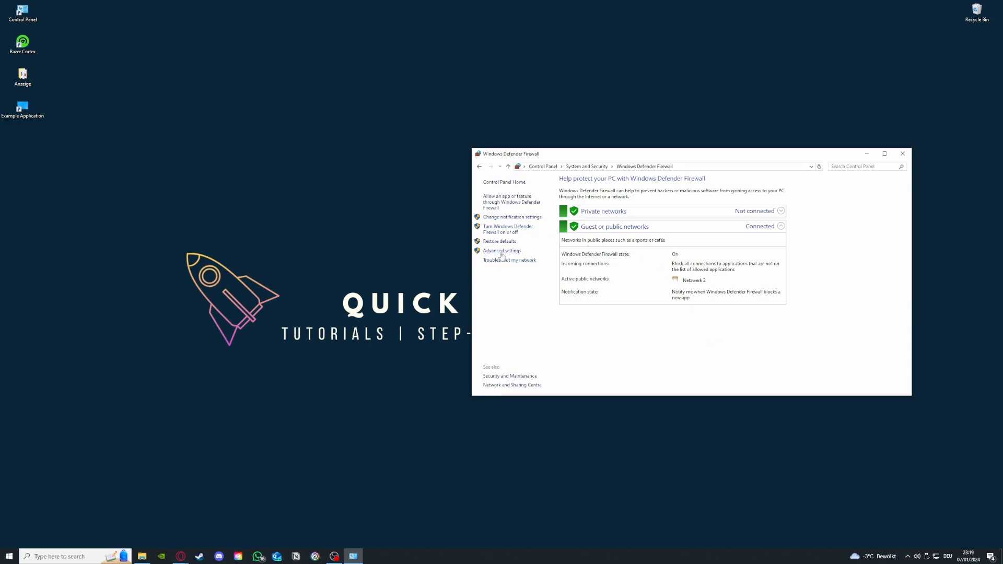
Look through the apps allowed to communicate through Windows Defender Firewall and return to the firewall overview.
left_click(503, 204)
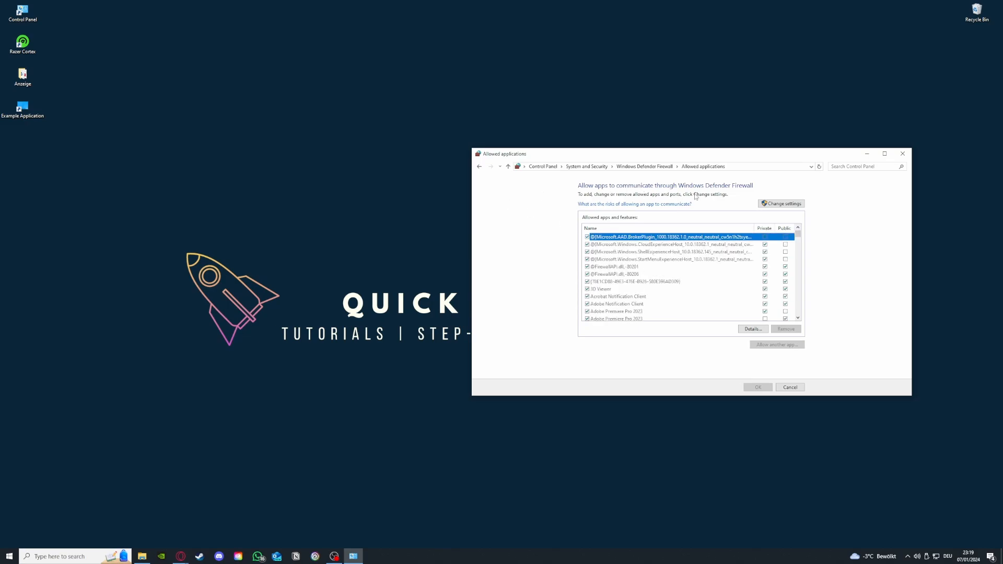
left_click(479, 166)
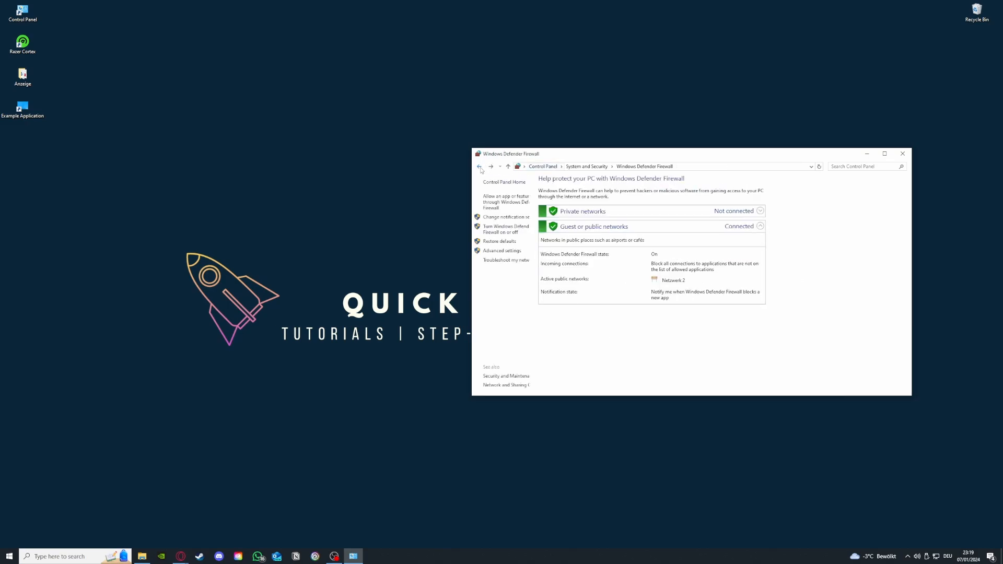
left_click(502, 203)
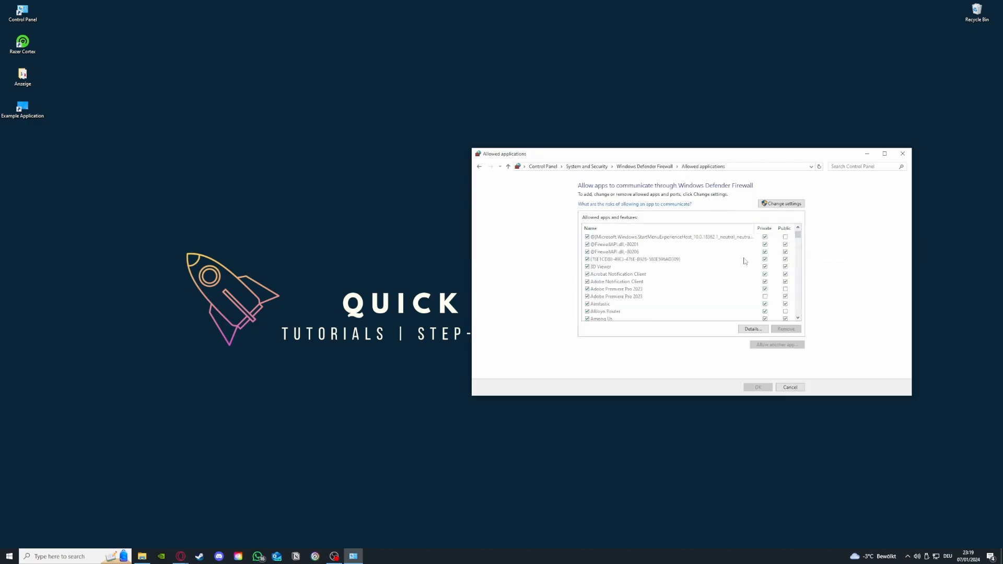
scroll(744, 260, "down", 10)
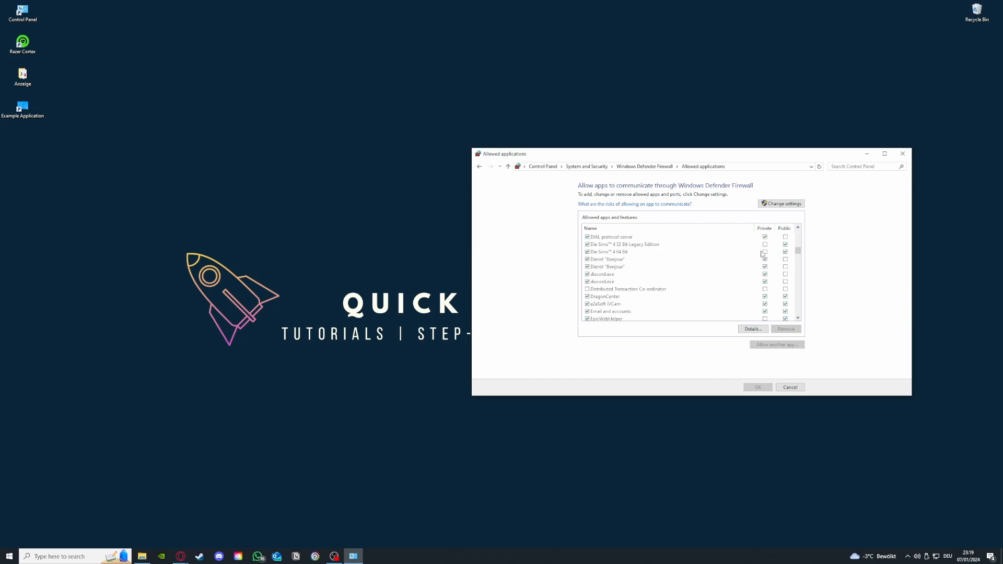
left_click(479, 167)
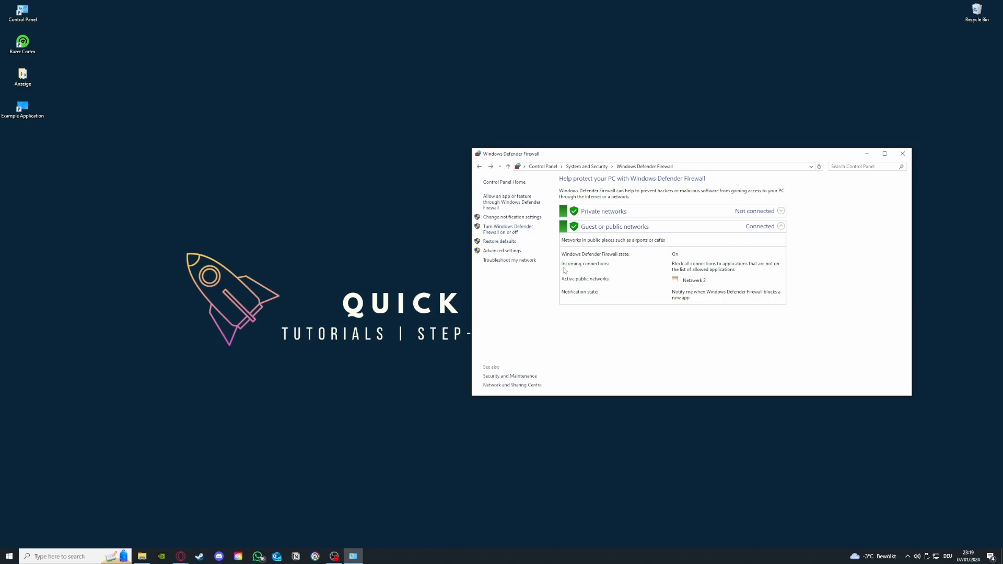
Open the firewall's advanced settings, check the Outbound Rules briefly and browse the Inbound Rules list.
left_click(513, 252)
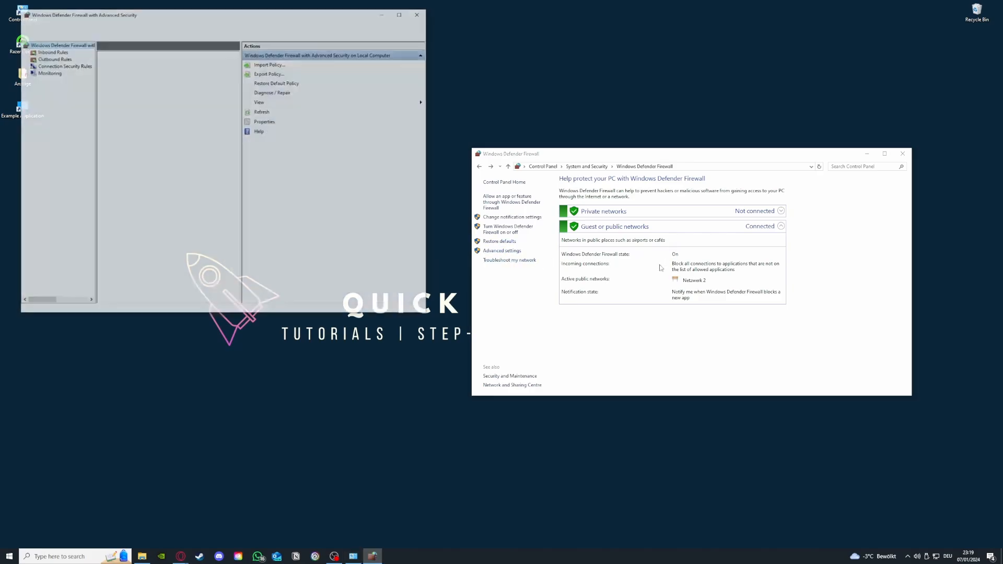
scroll(155, 121, "down", 3)
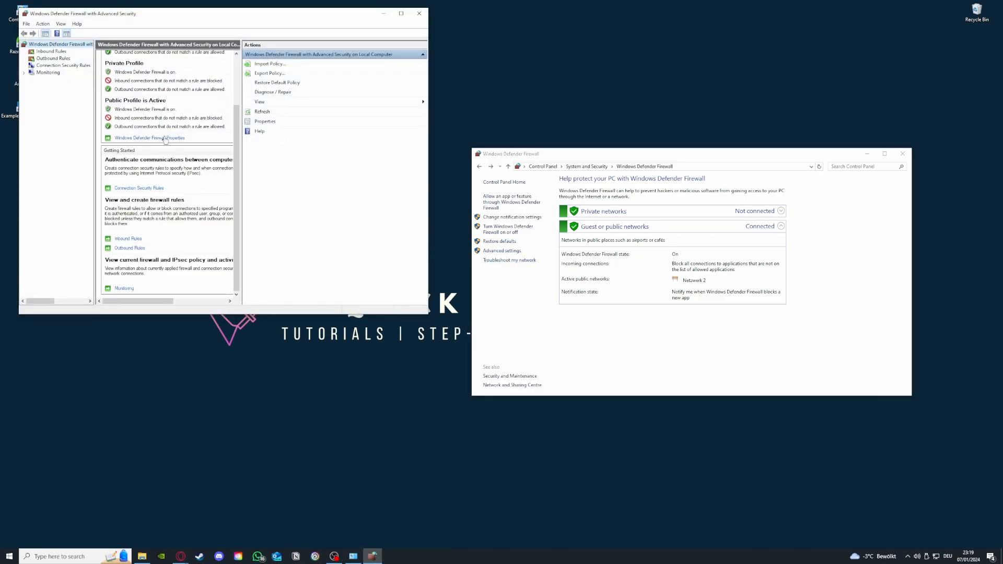
left_click(51, 53)
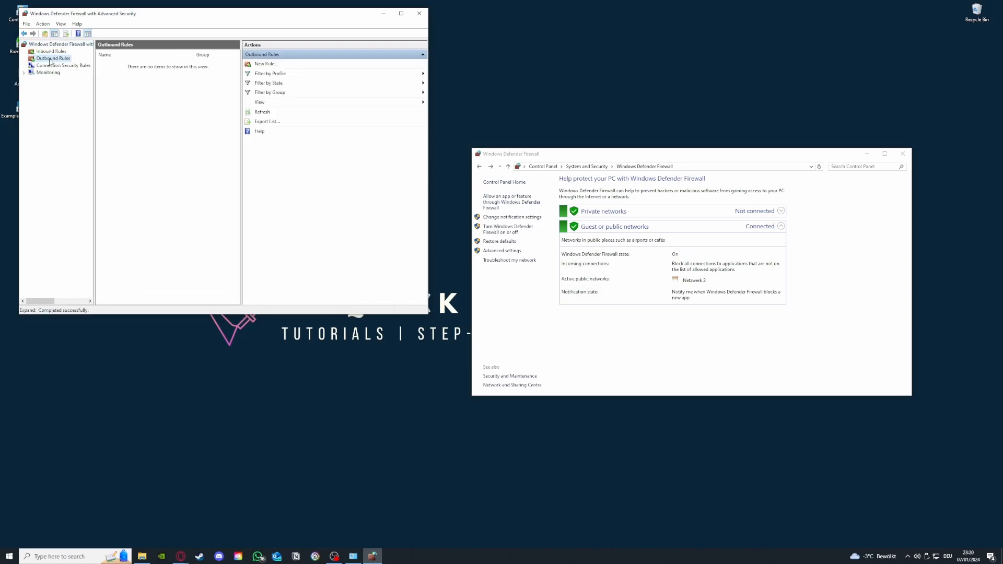
left_click(53, 58)
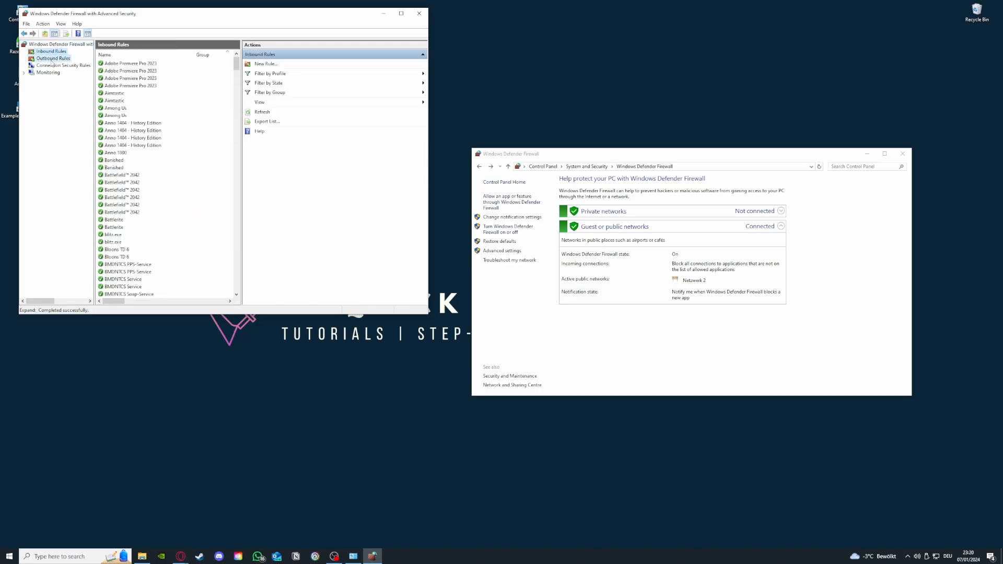
left_click(52, 52)
scroll(164, 156, "down", 5)
scroll(164, 156, "down", 15)
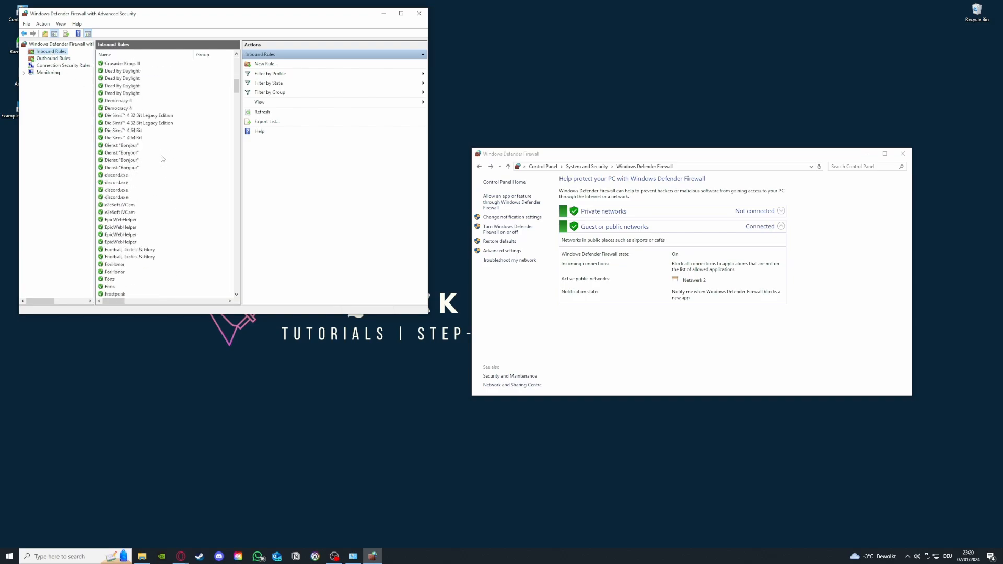
View the rule types in the New Inbound Rule Wizard, cancel it and look further through the inbound rules.
left_click(280, 64)
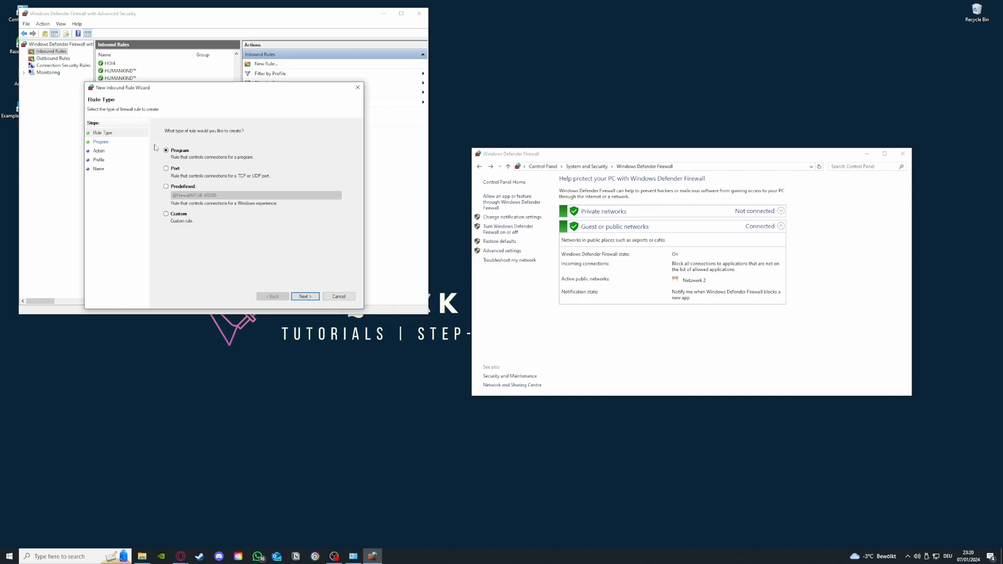
left_click(361, 89)
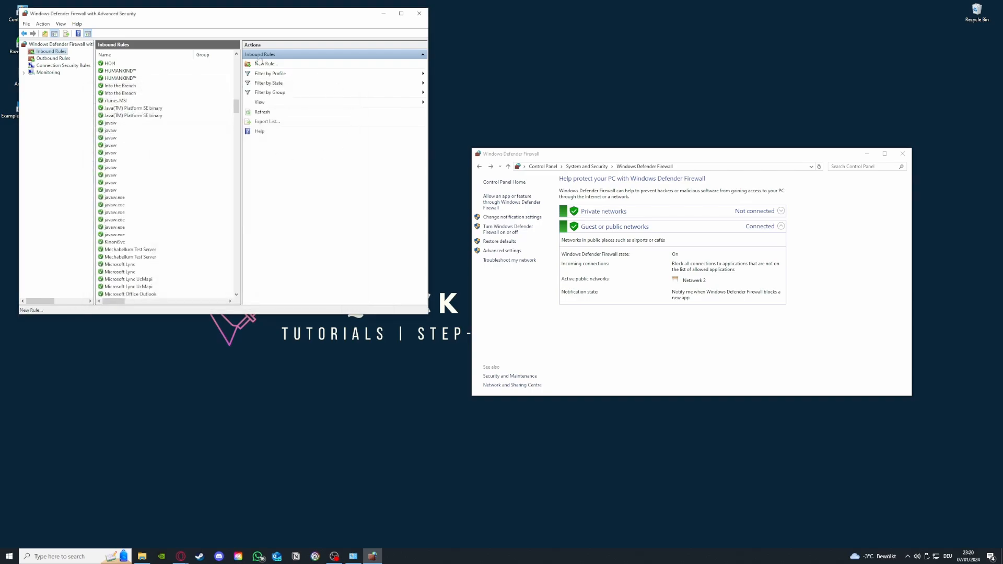
scroll(184, 253, "down", 15)
scroll(184, 252, "down", 8)
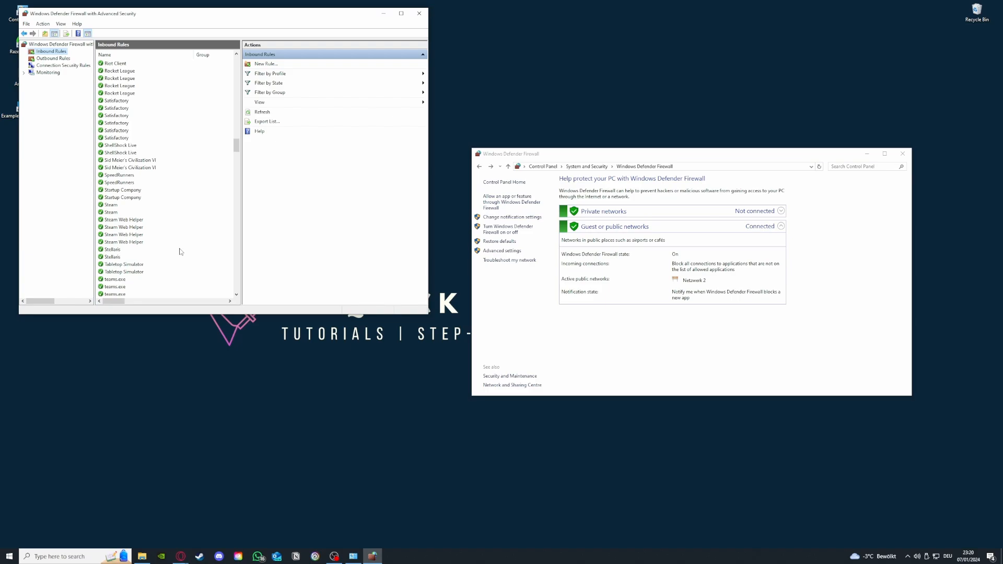
Switch to the firewall's Outbound Rules and look through the list, returning to its beginning.
left_click(53, 59)
left_click(52, 53)
left_click(53, 58)
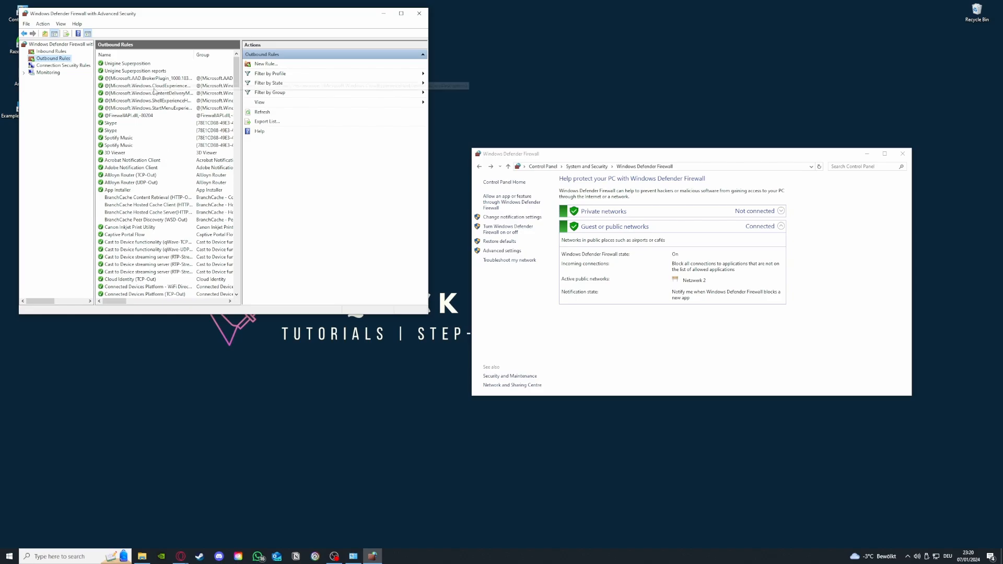
left_click_drag(236, 76, 112, 214)
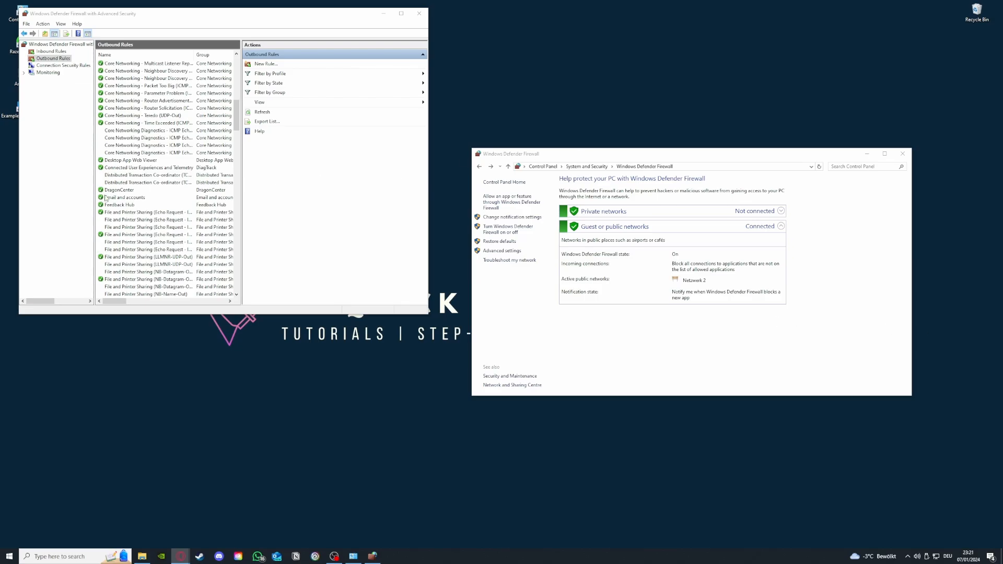
scroll(106, 199, "up", 15)
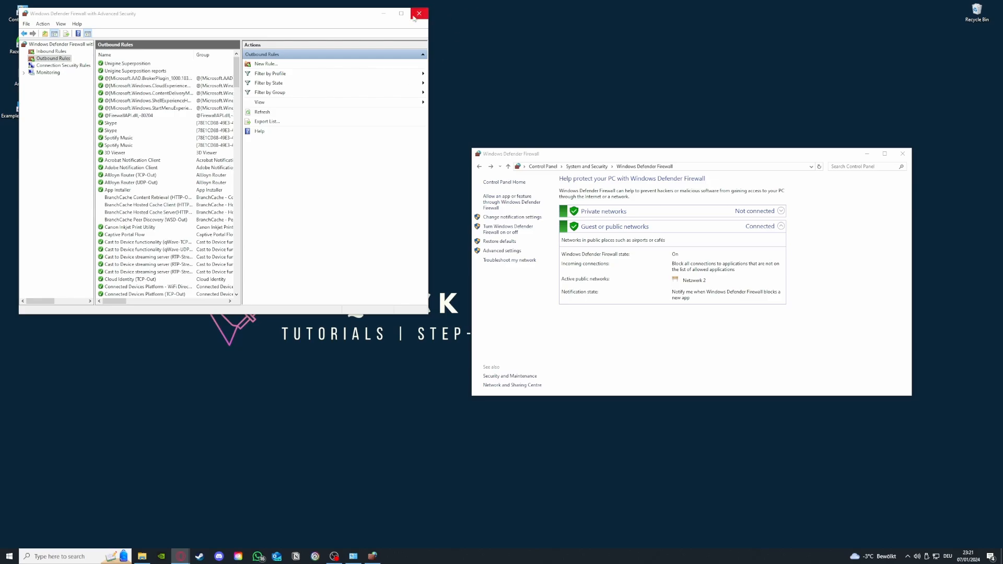
Review the Inbound and Outbound Rules once more and close both firewall windows.
left_click(45, 51)
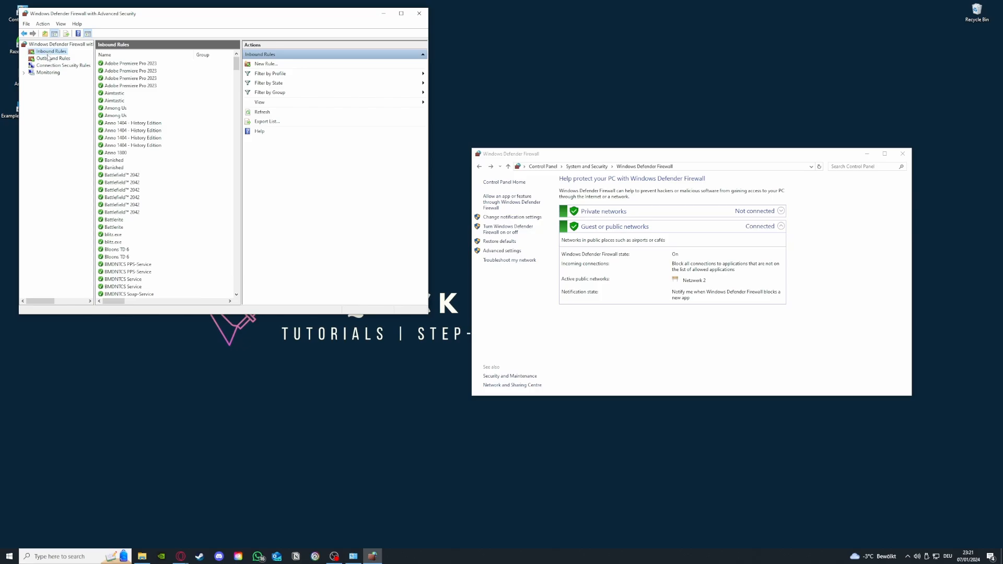
left_click(49, 59)
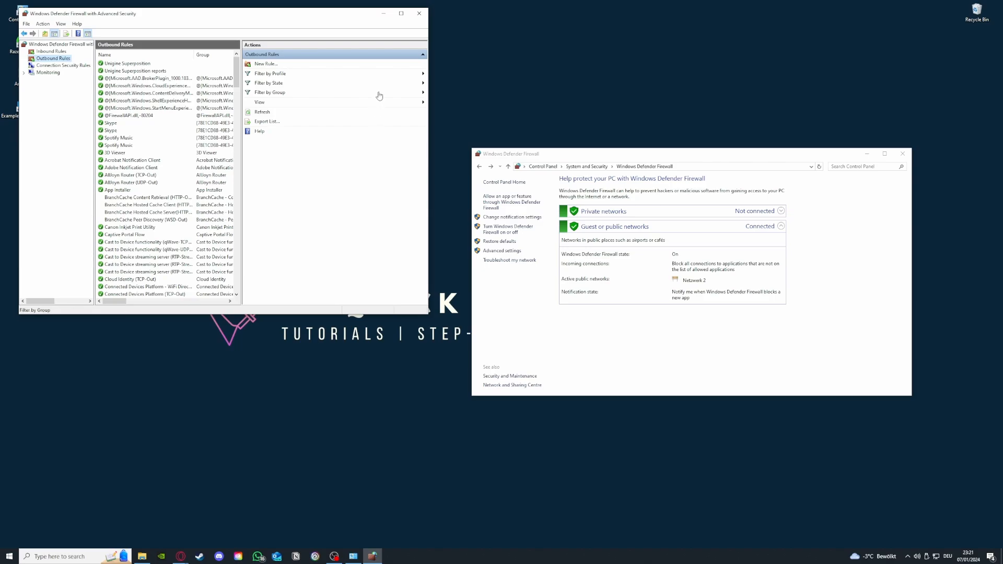
left_click(419, 13)
left_click(902, 155)
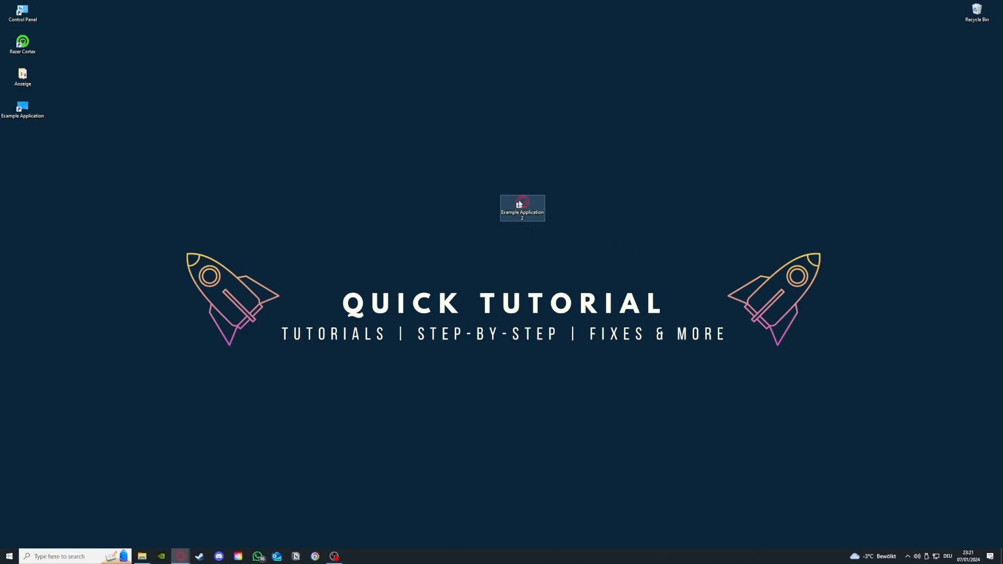
Move the Example Application 2 desktop shortcut to the empty area above the word QUICK in the wallpaper.
left_click_drag(523, 204, 389, 173)
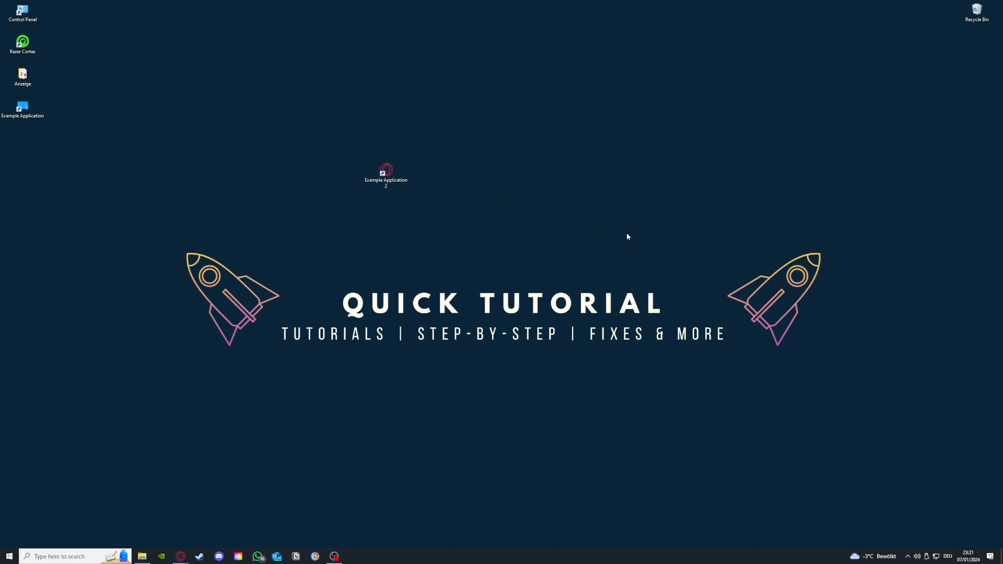